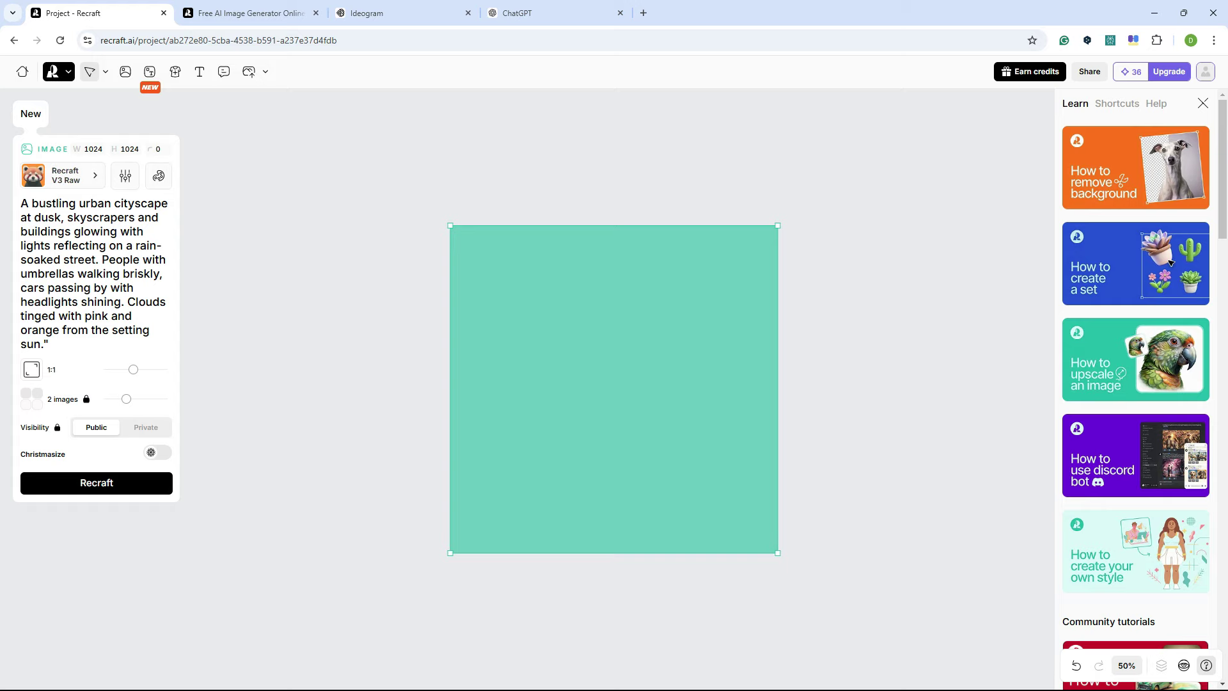
# Browse the Recraft V3 style categories and apply the Photorealism style to the new image.
pyautogui.click(61, 175)
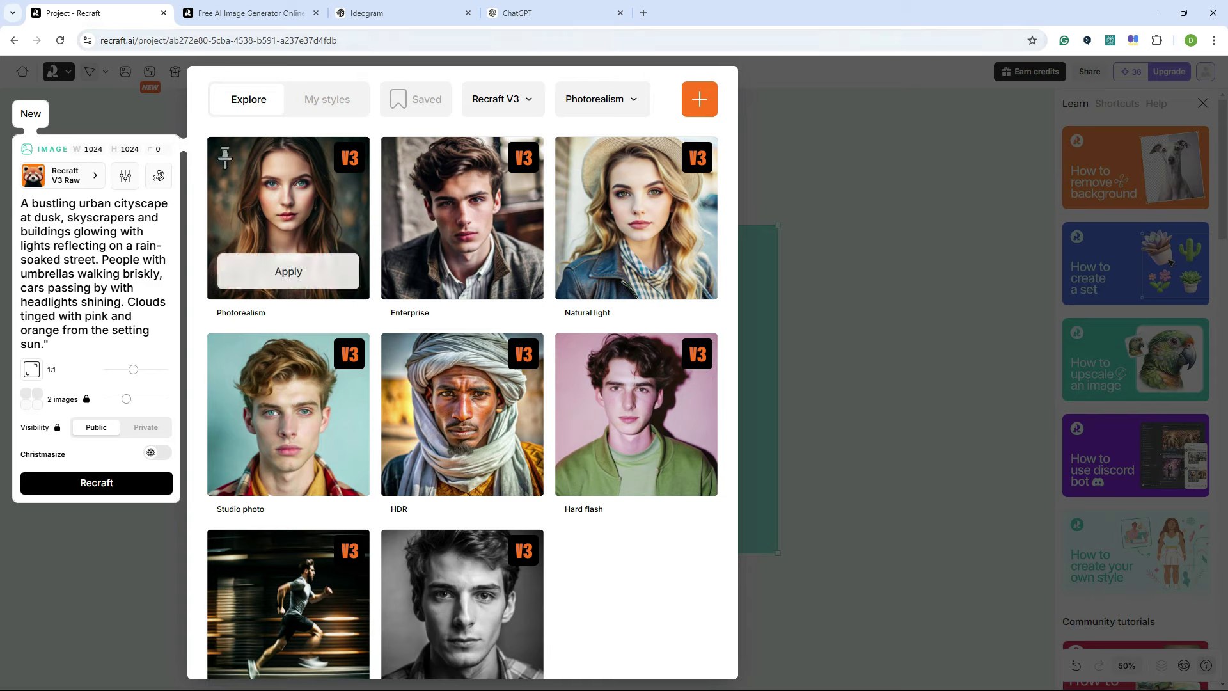
pyautogui.click(601, 99)
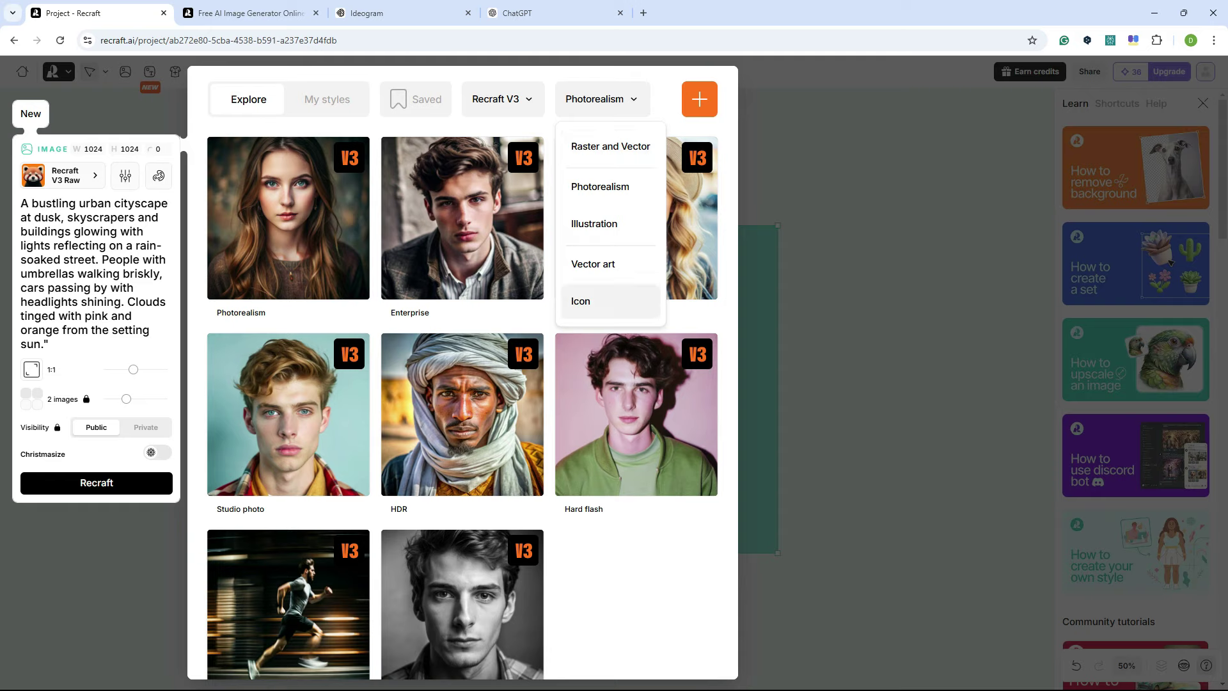
pyautogui.press('Escape')
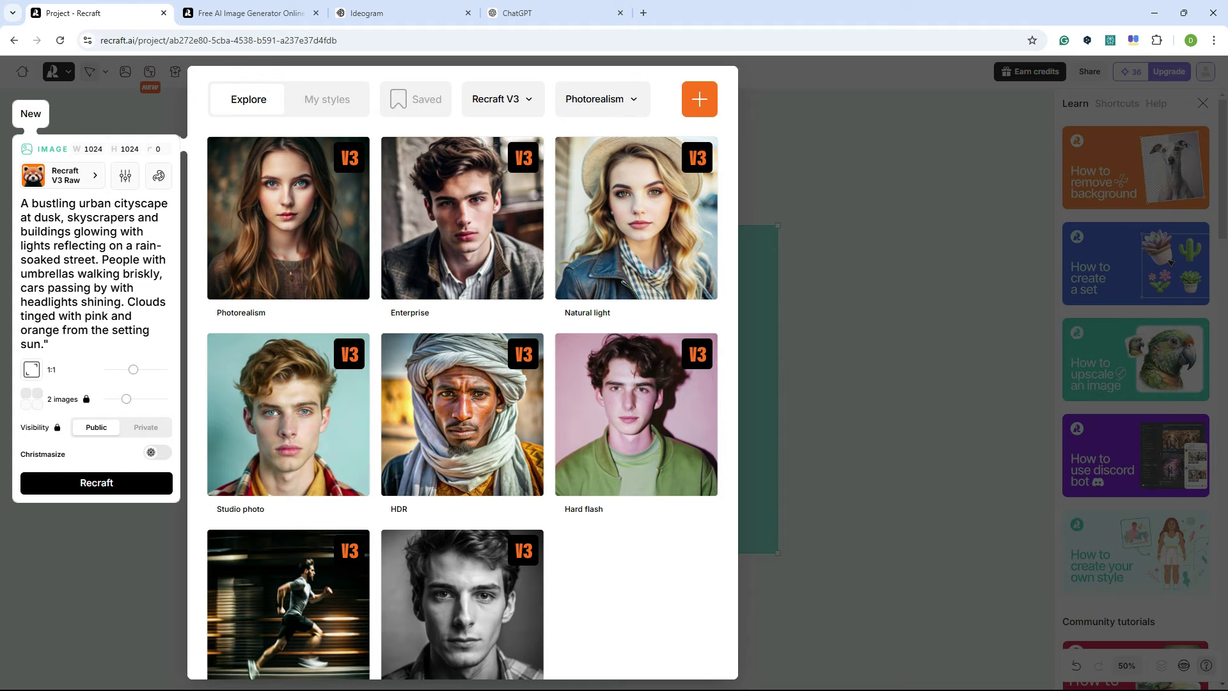
pyautogui.moveTo(289, 217)
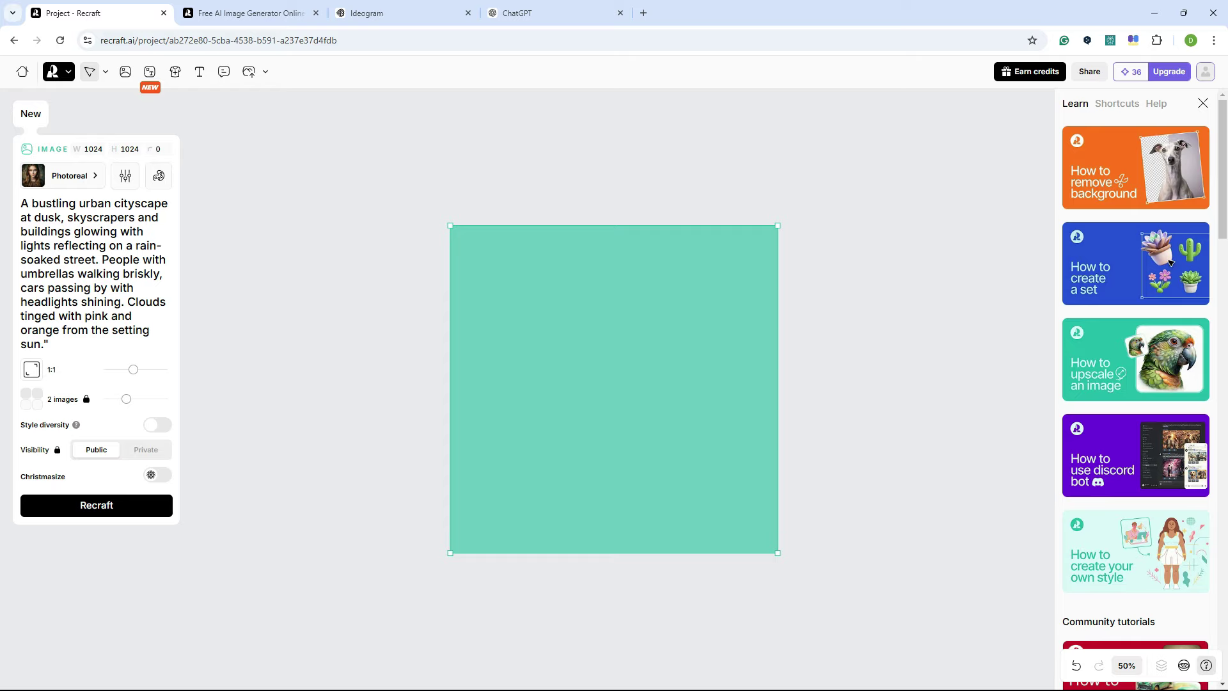
# Examine the exclude-from-image setting and the color palette options for the new image.
pyautogui.click(125, 175)
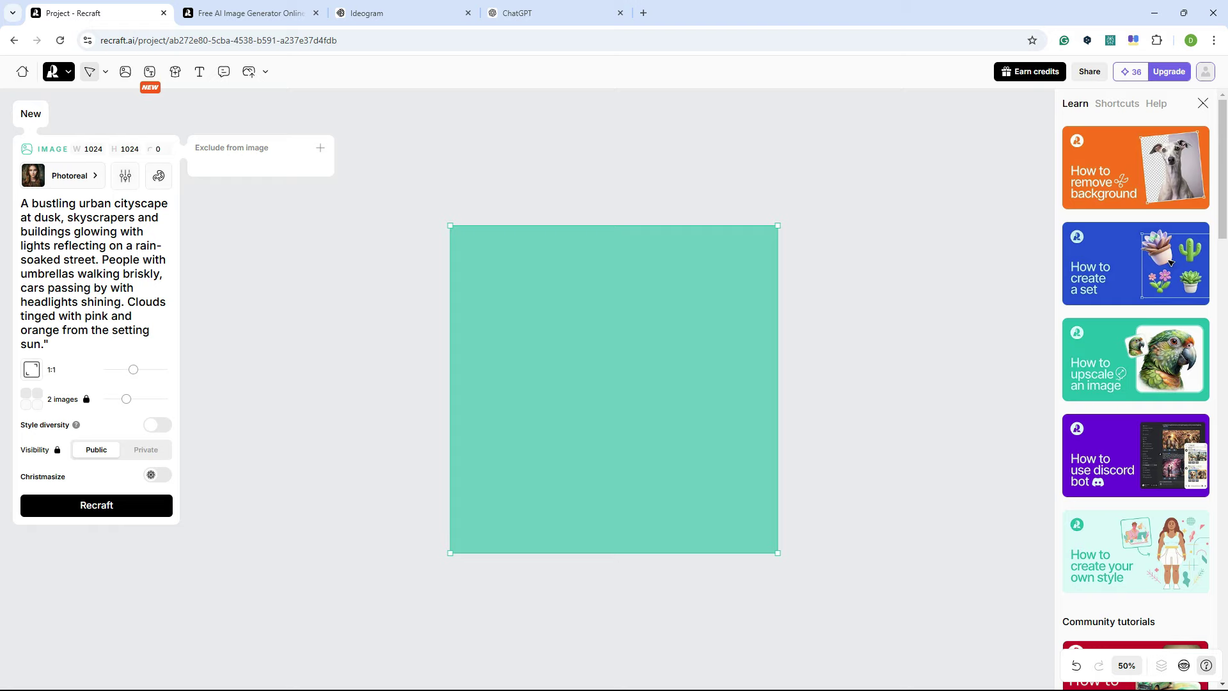
pyautogui.click(321, 148)
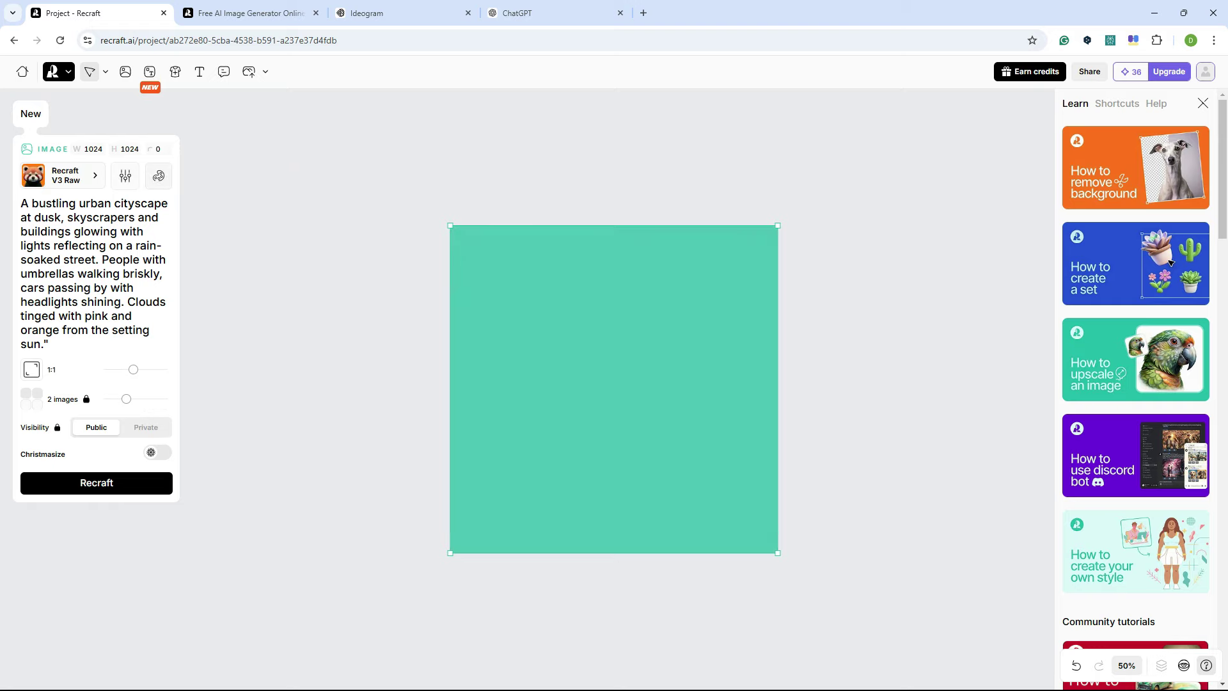
pyautogui.click(158, 176)
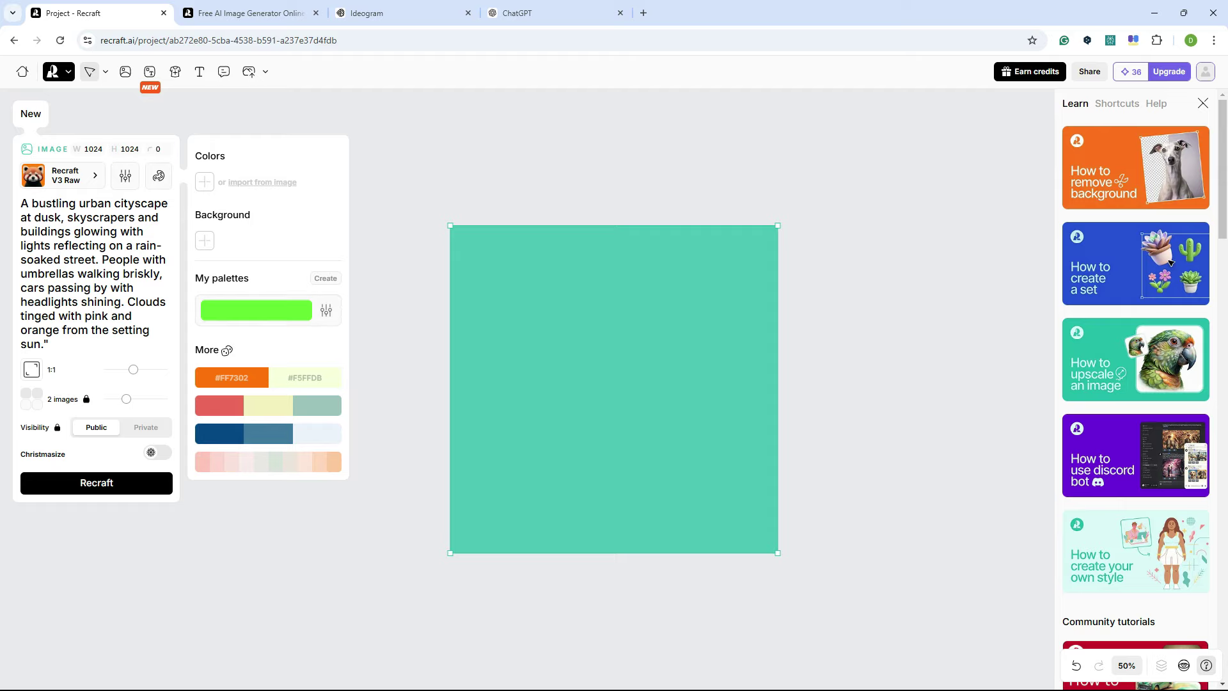
pyautogui.click(159, 175)
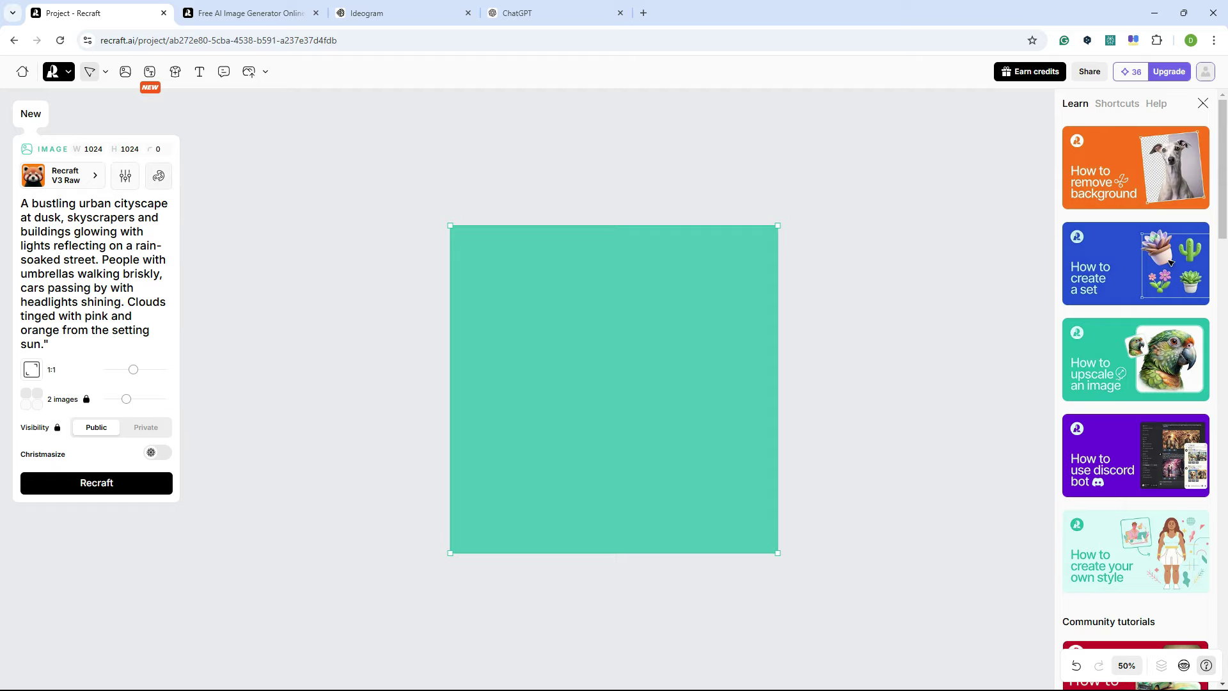
# Apply the Recraft V3 Photorealism style to the bustling cityscape prompt in place of Recraft V3 Raw.
pyautogui.click(64, 175)
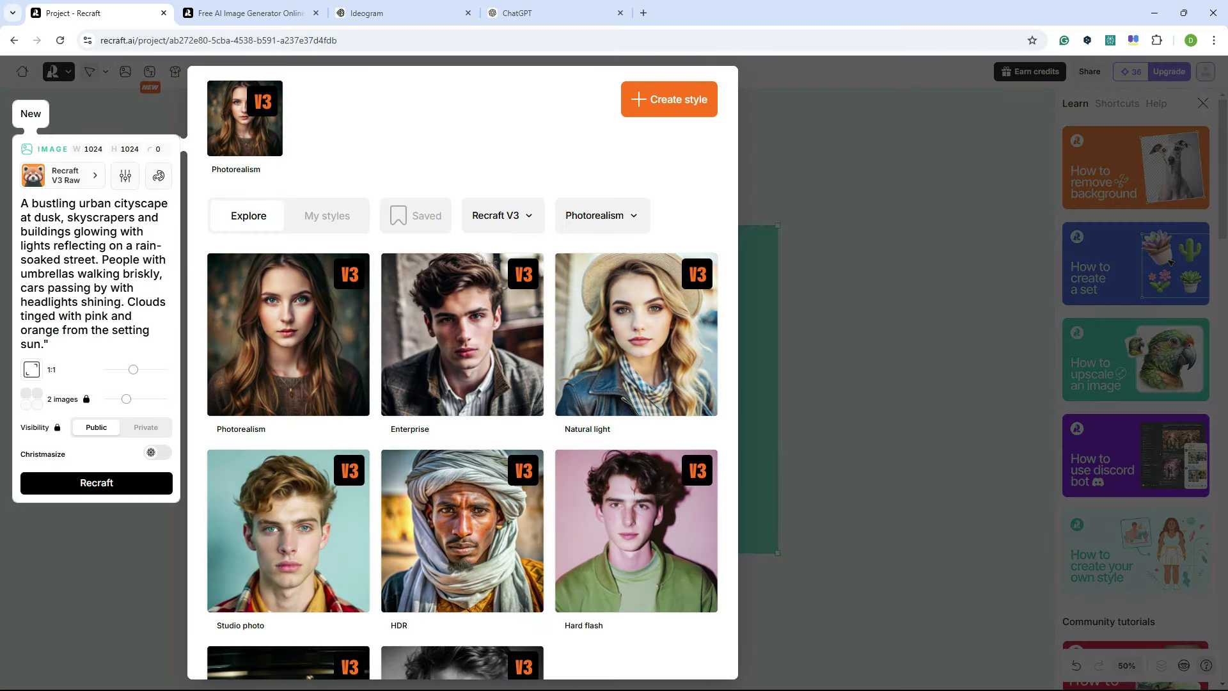
pyautogui.click(288, 345)
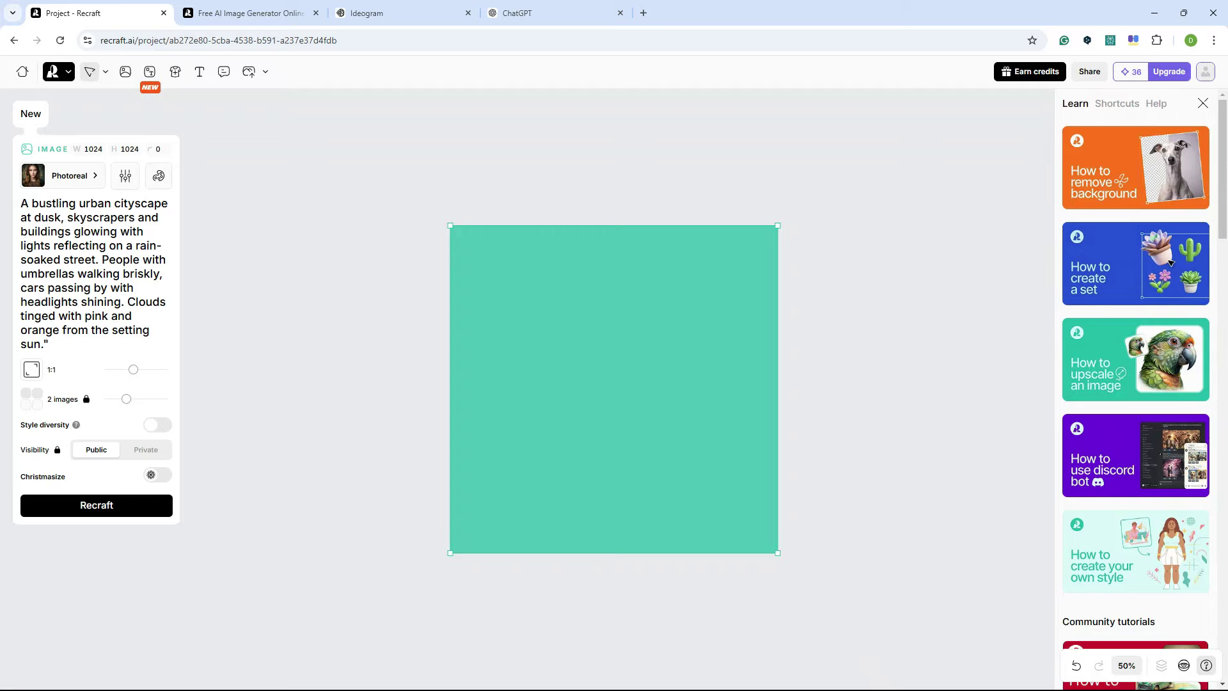
# Try the 4:3 aspect ratio and Style diversity, restoring 1:1 and switching diversity off.
pyautogui.moveTo(133, 369)
pyautogui.mouseDown()
pyautogui.moveTo(121, 369)
pyautogui.moveTo(147, 369)
pyautogui.moveTo(124, 369)
pyautogui.mouseUp()
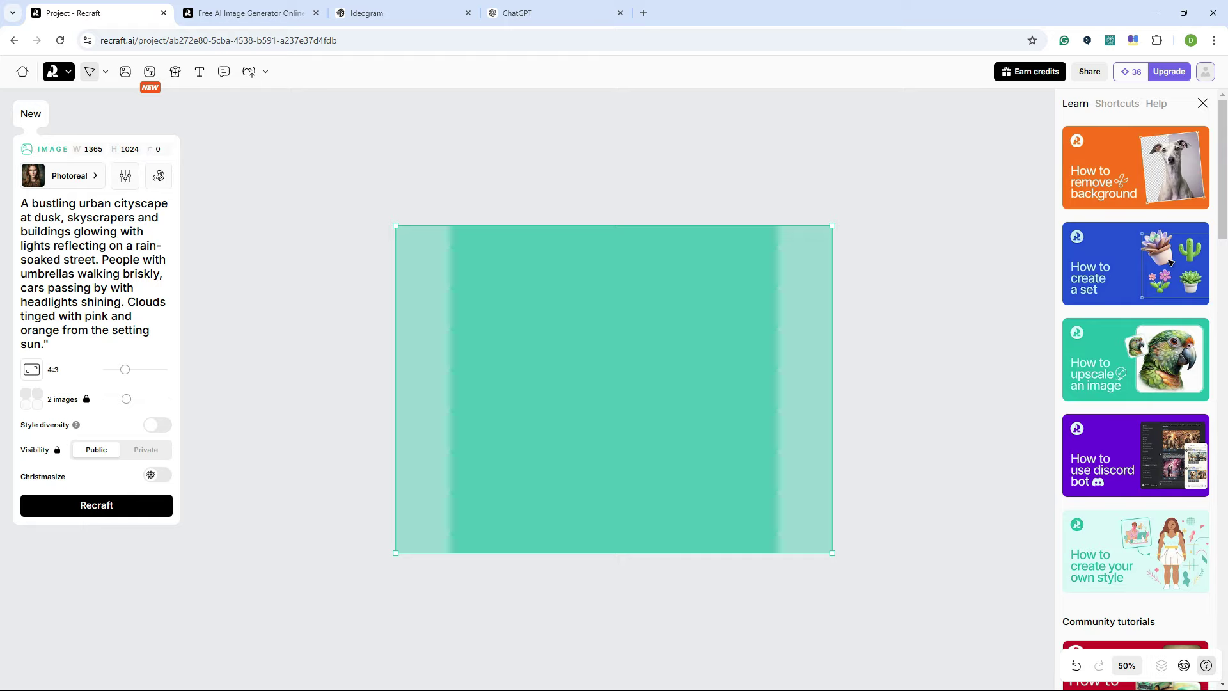
pyautogui.moveTo(124, 369)
pyautogui.mouseDown()
pyautogui.moveTo(162, 369)
pyautogui.moveTo(133, 369)
pyautogui.mouseUp()
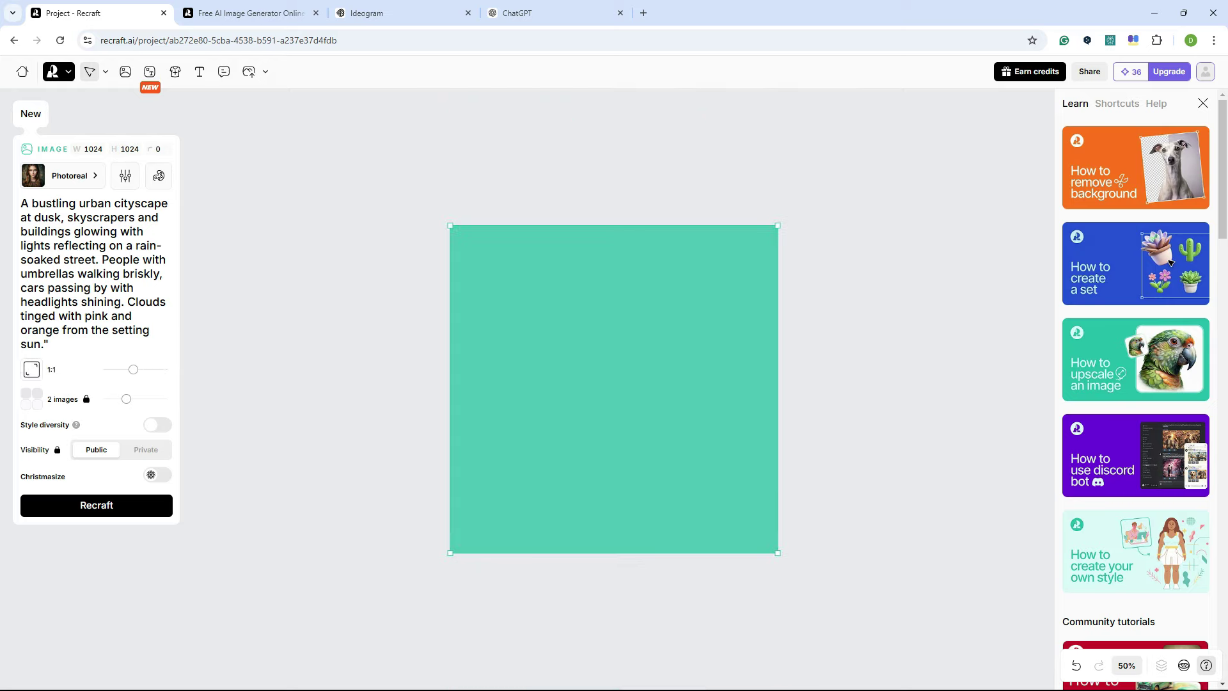
pyautogui.moveTo(75, 425)
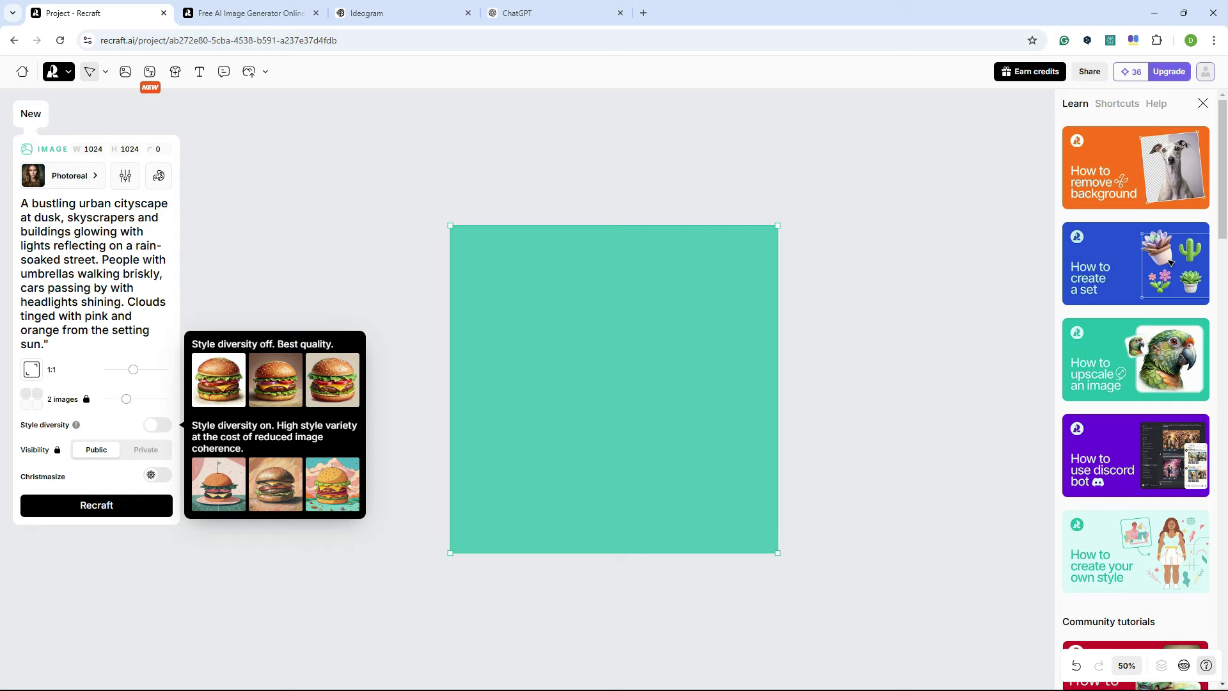
pyautogui.click(157, 425)
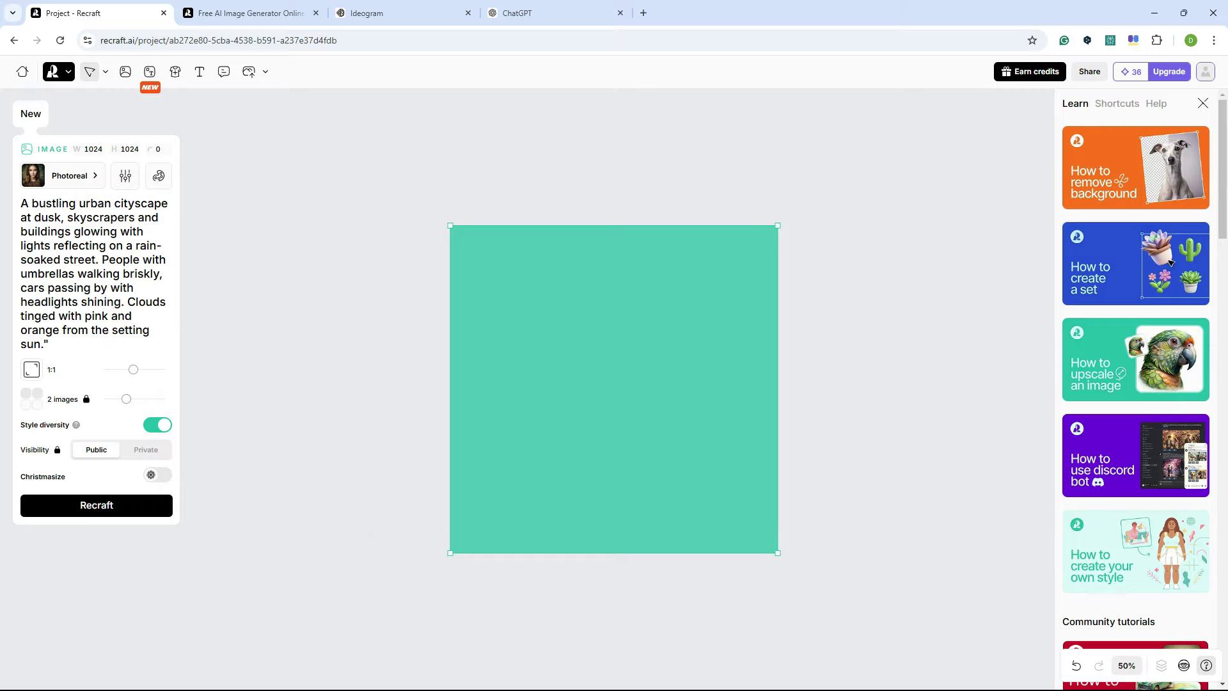
pyautogui.moveTo(75, 425)
pyautogui.click(157, 425)
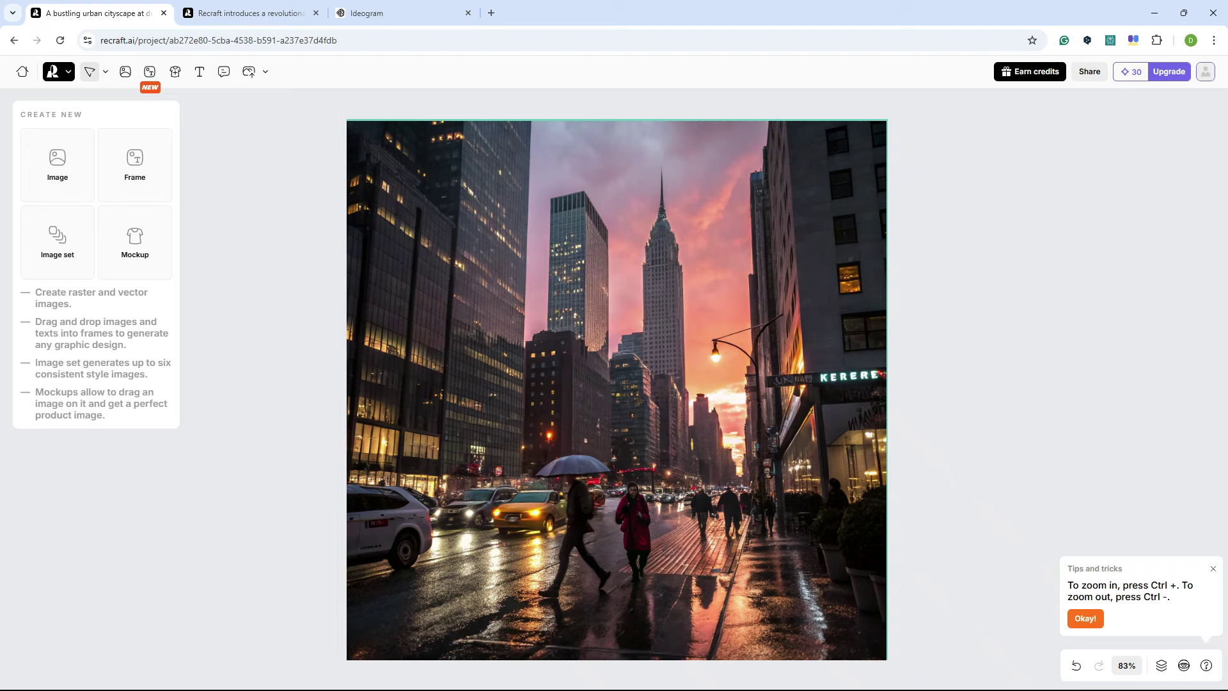
# Look over the generated cityscape image and select it on the canvas.
pyautogui.scroll(-2, 617, 375)
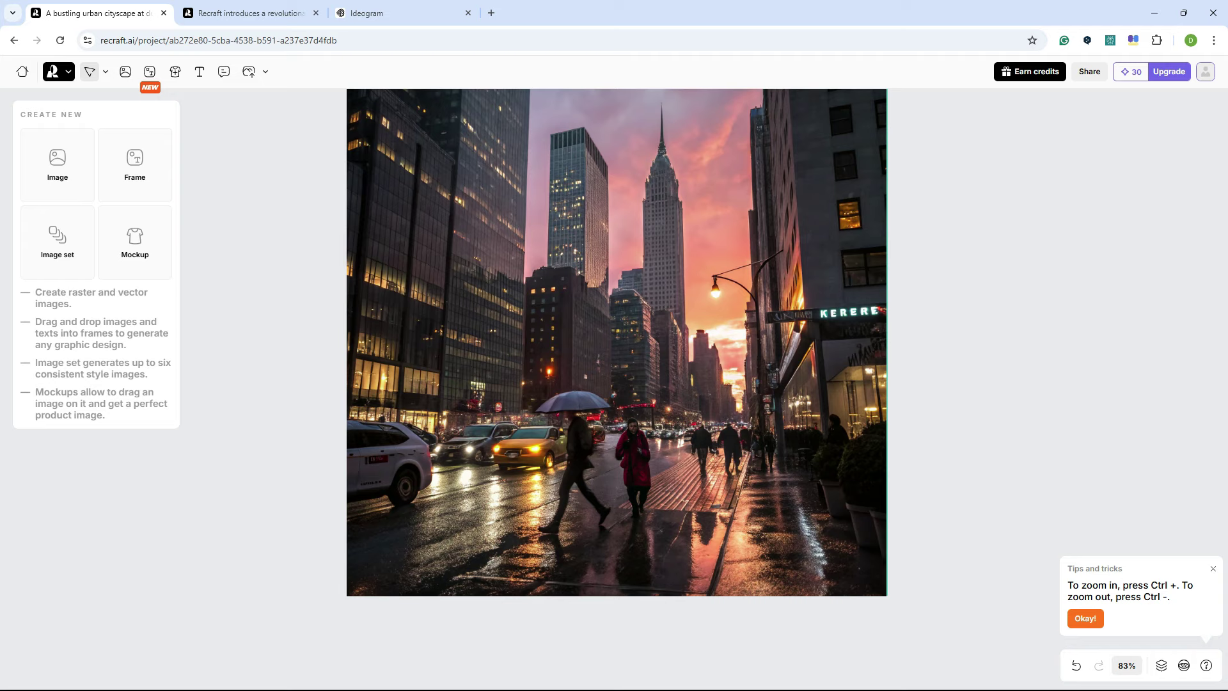
pyautogui.scroll(1, 617, 375)
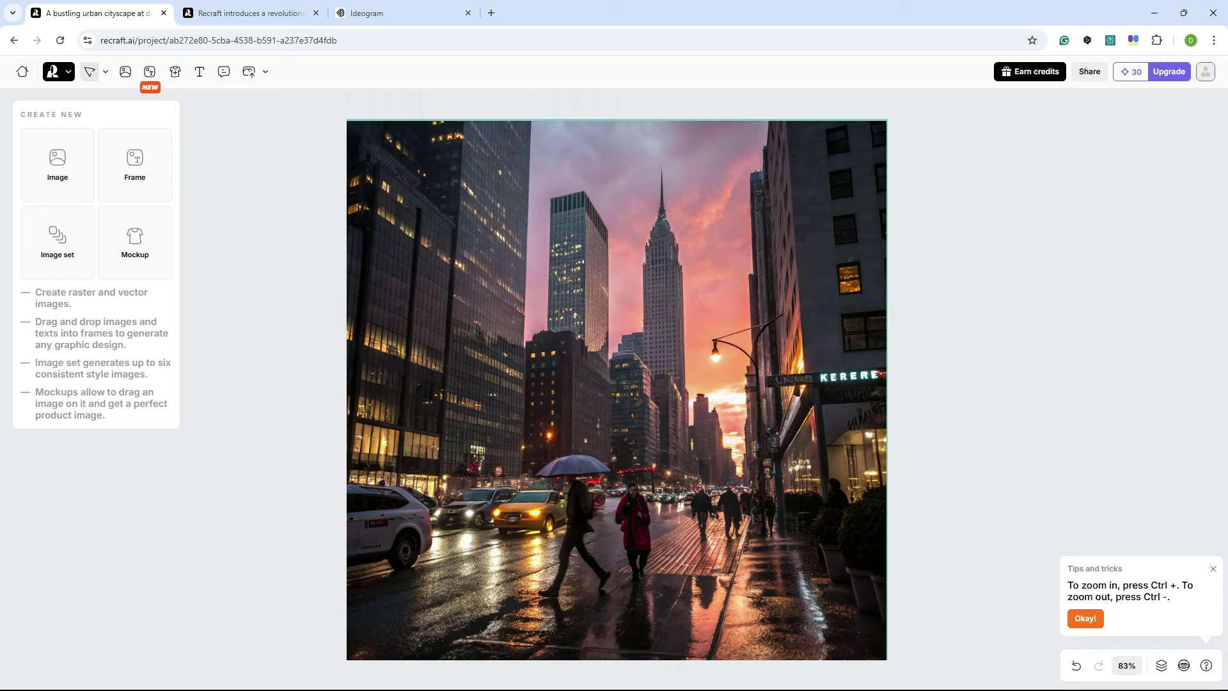
pyautogui.click(608, 615)
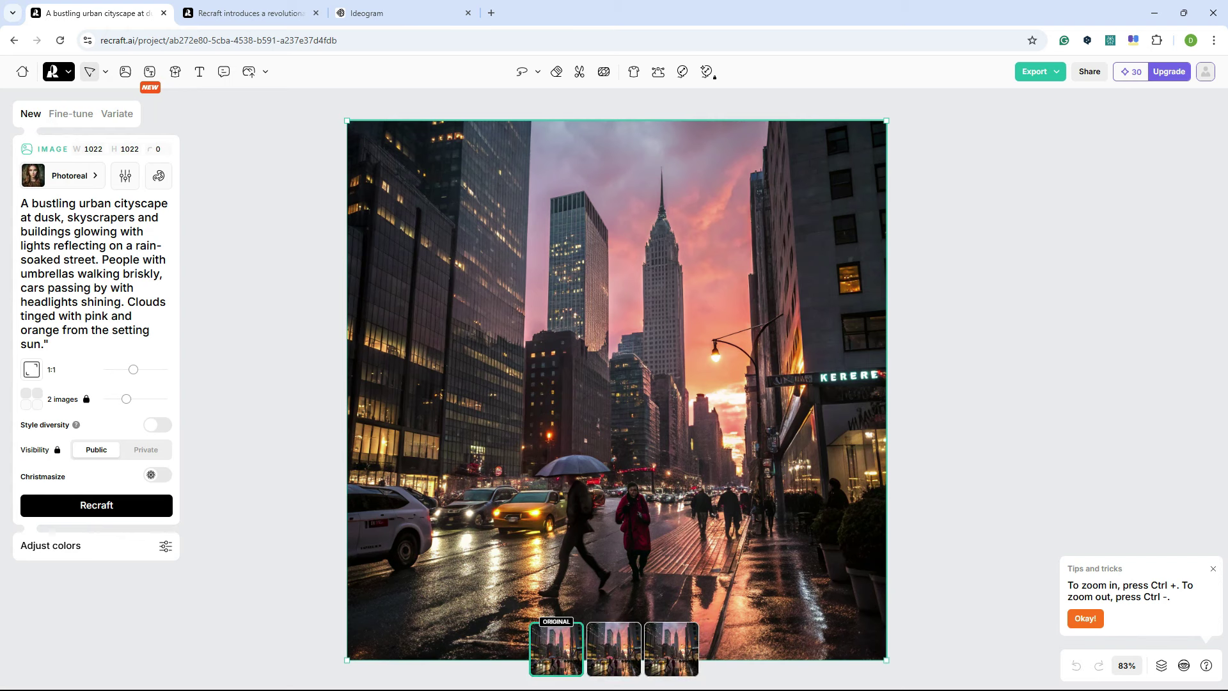
pyautogui.scroll(-1, 617, 374)
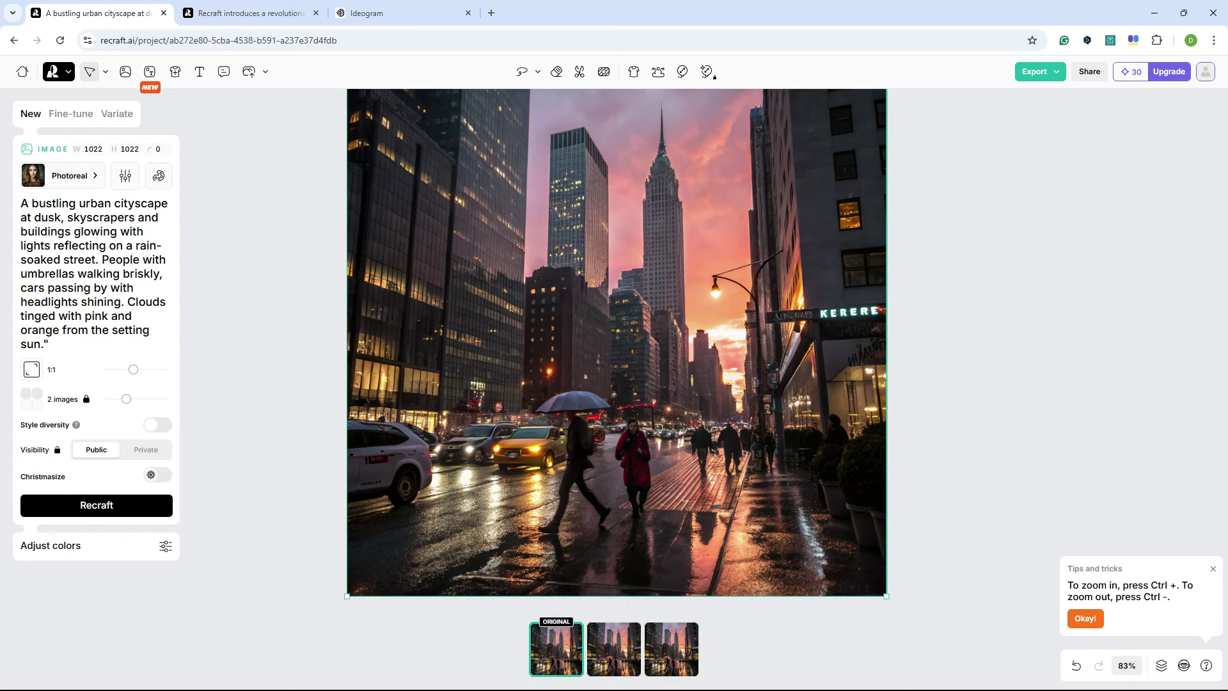
pyautogui.scroll(1, 617, 375)
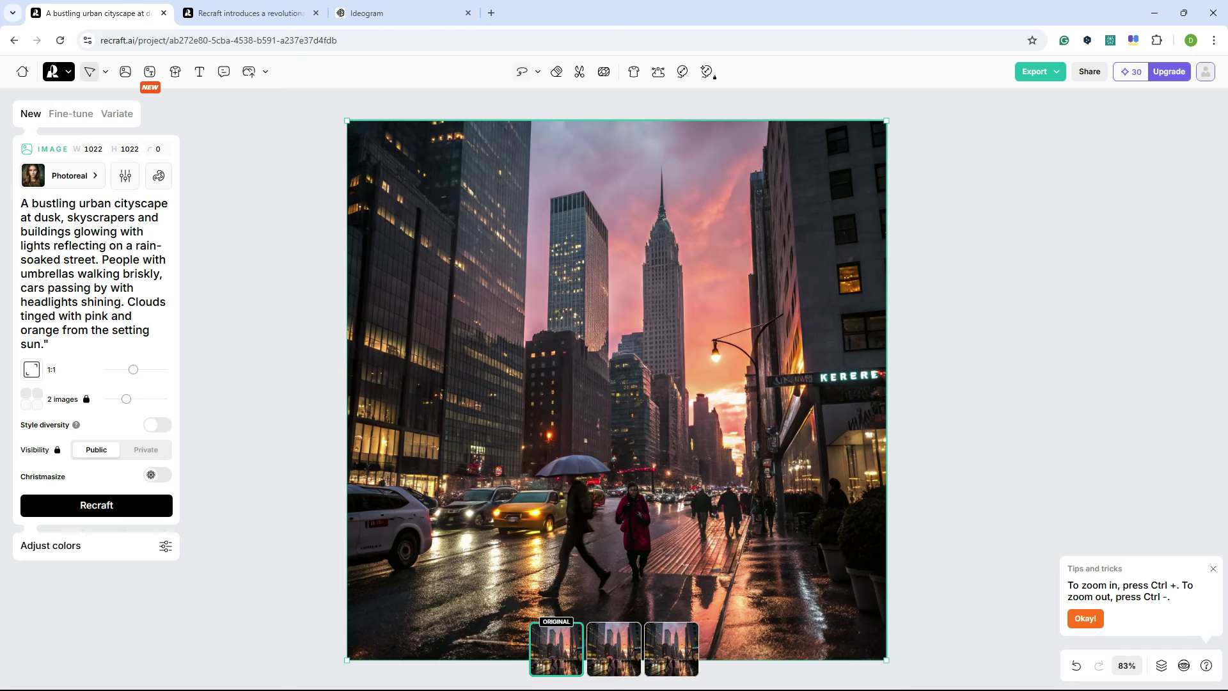
# Try outlining the walking person's umbrella as a freehand selection for Modify area.
pyautogui.click(522, 71)
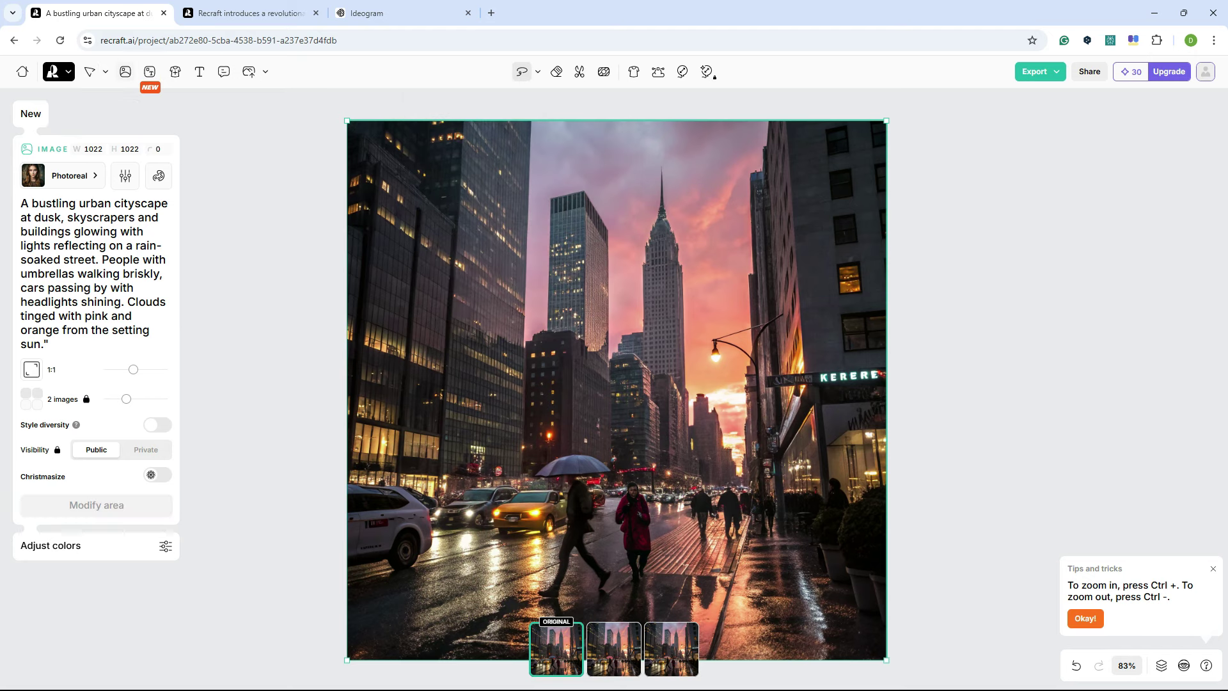
pyautogui.moveTo(522, 71)
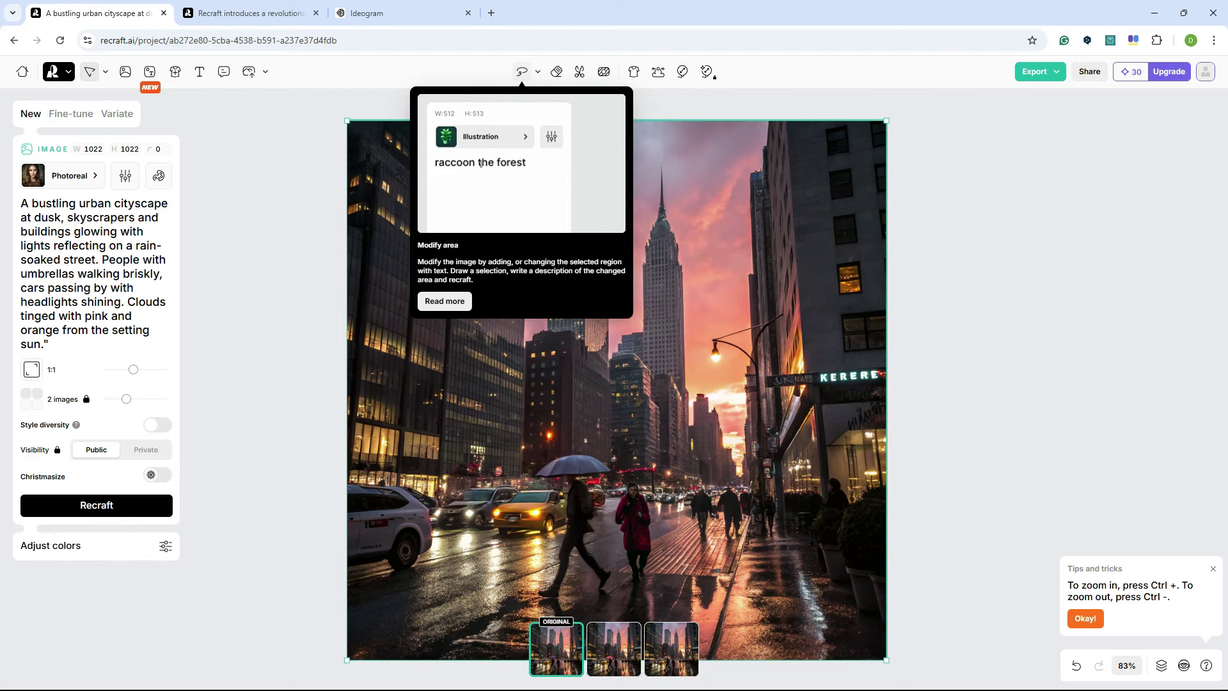
pyautogui.click(522, 71)
pyautogui.press('Escape')
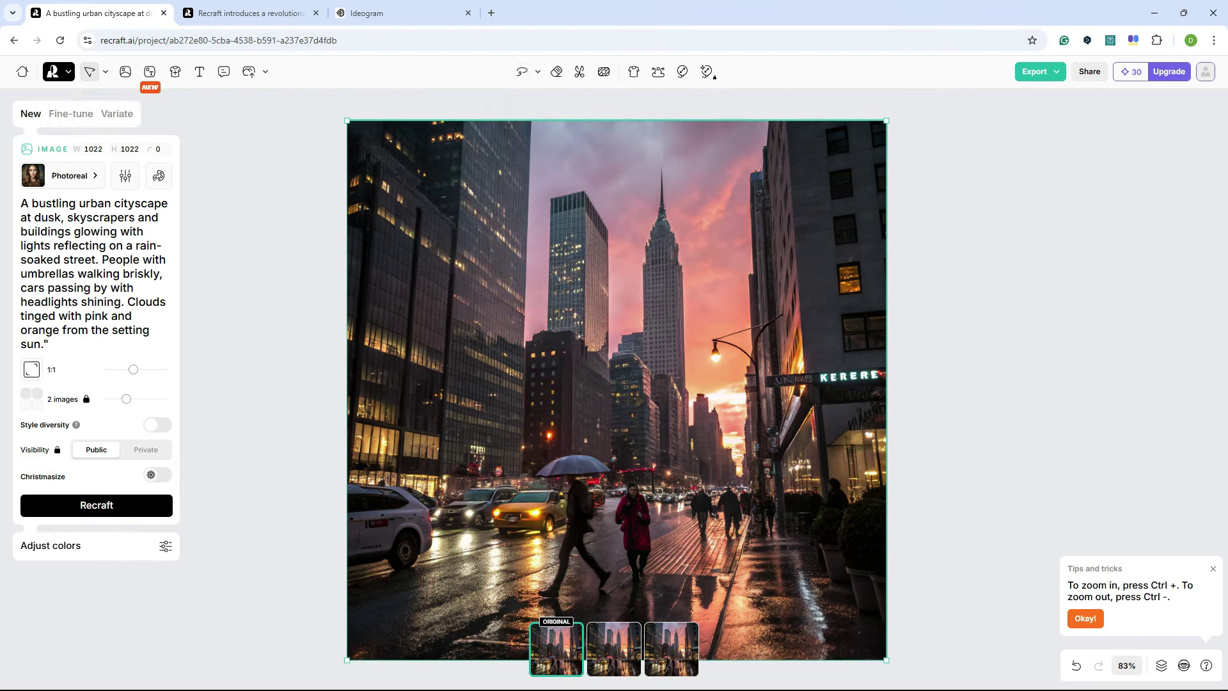
pyautogui.click(522, 71)
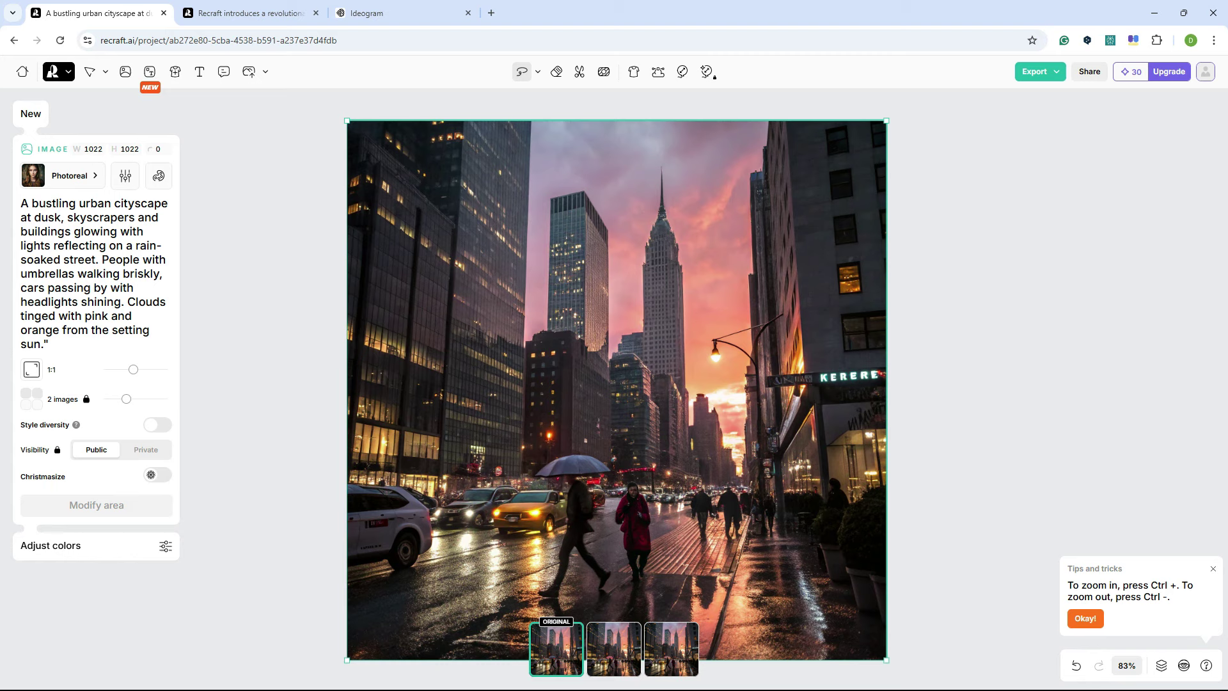
pyautogui.moveTo(579, 454); pyautogui.dragTo(609, 466)
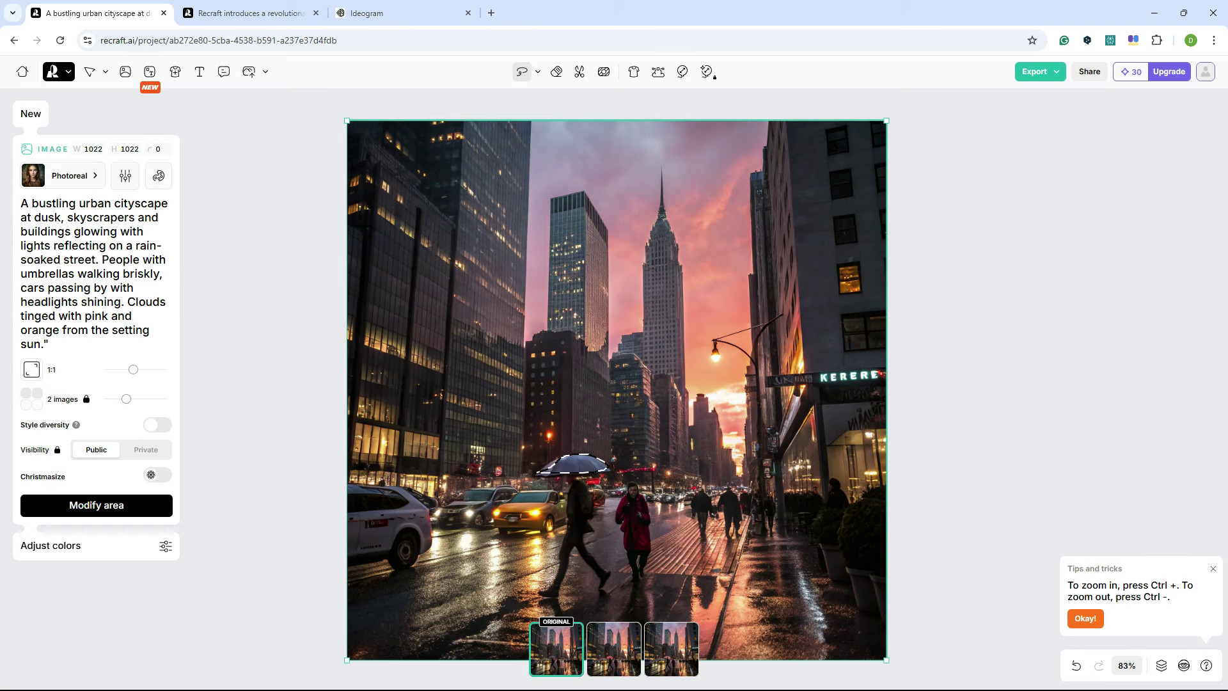
pyautogui.press('Escape')
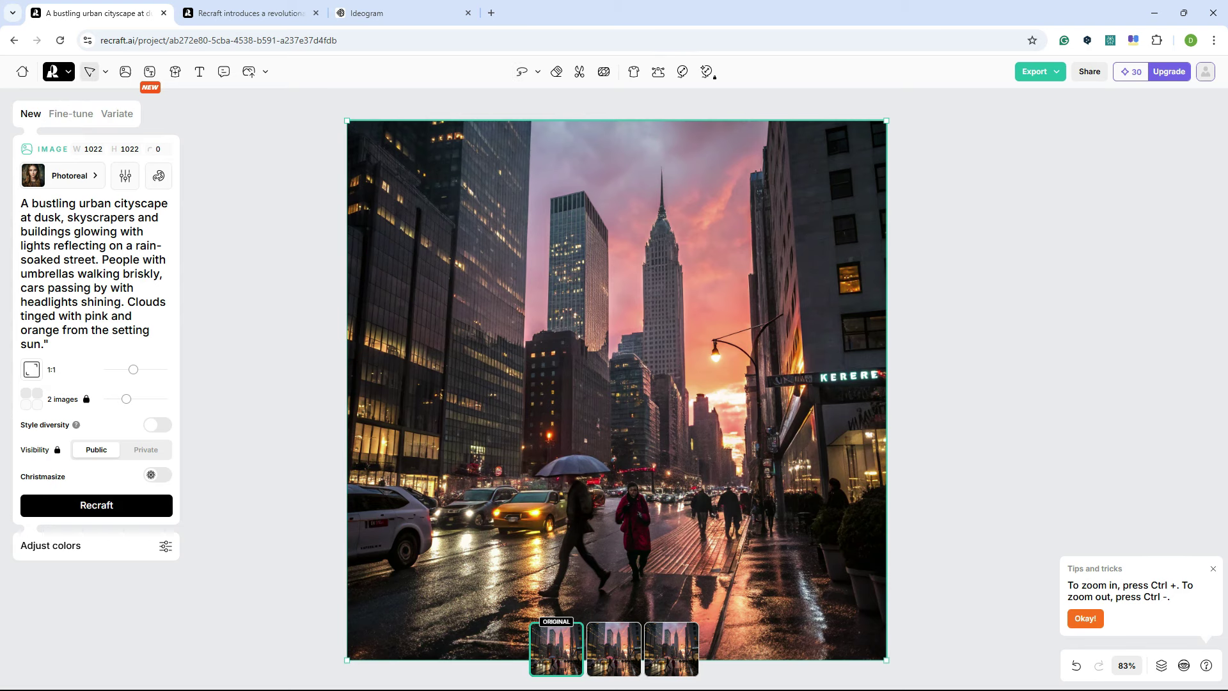
# Switch to the last image variation, with the patterned umbrella, and export it as JPG at the best available size, 1024 × 1024.
pyautogui.click(614, 648)
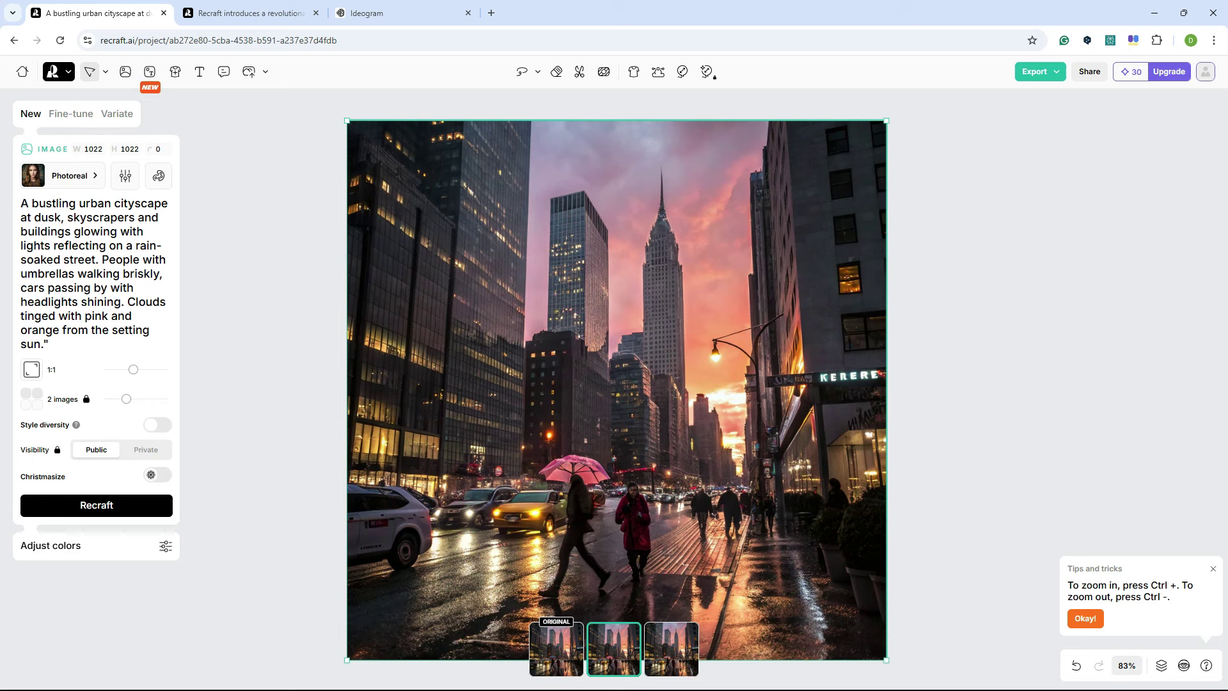
pyautogui.click(671, 648)
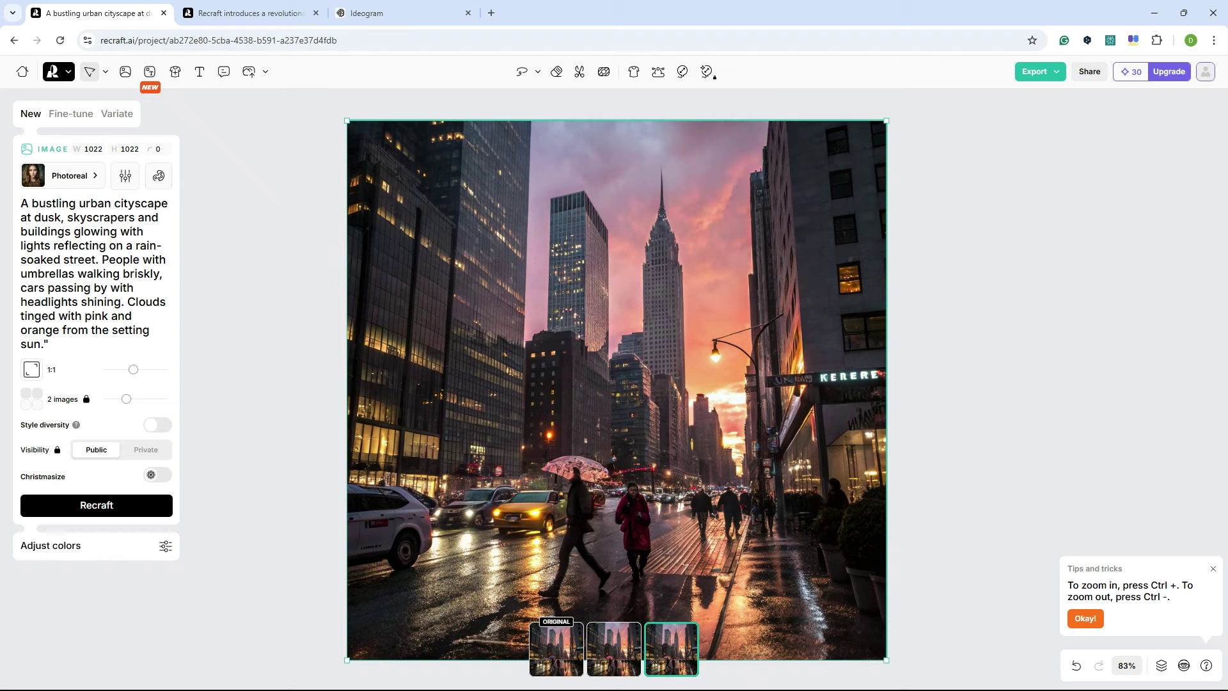
pyautogui.rightClick(592, 242)
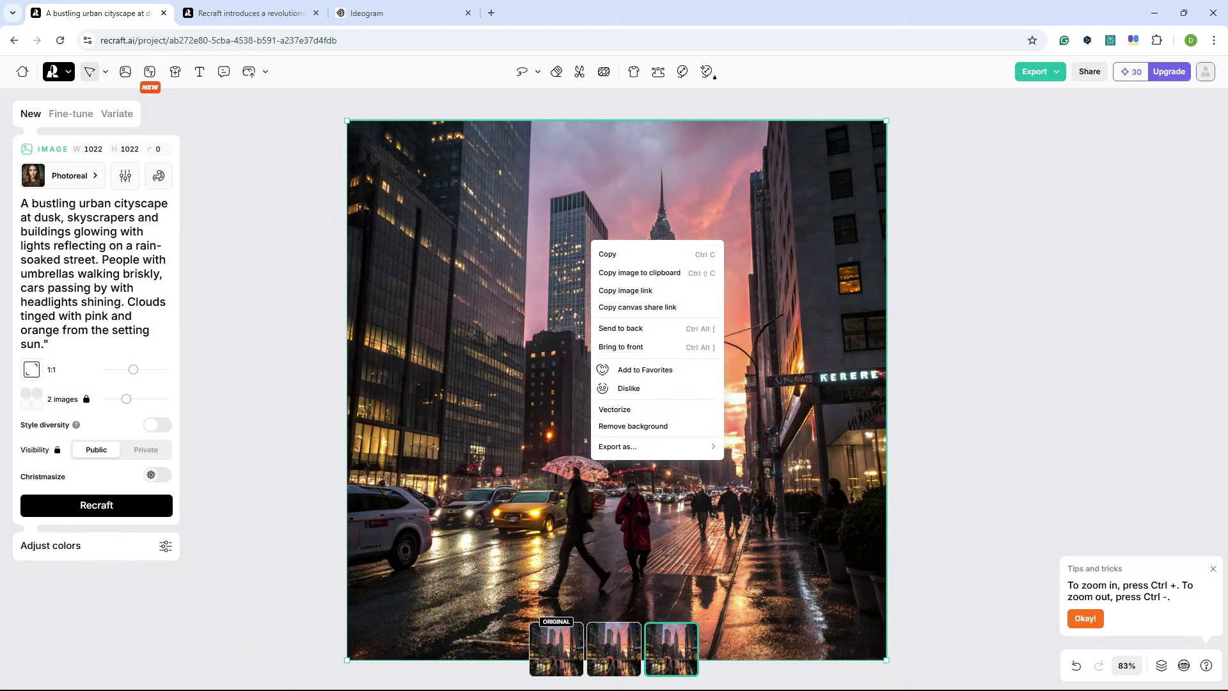
pyautogui.press('Escape')
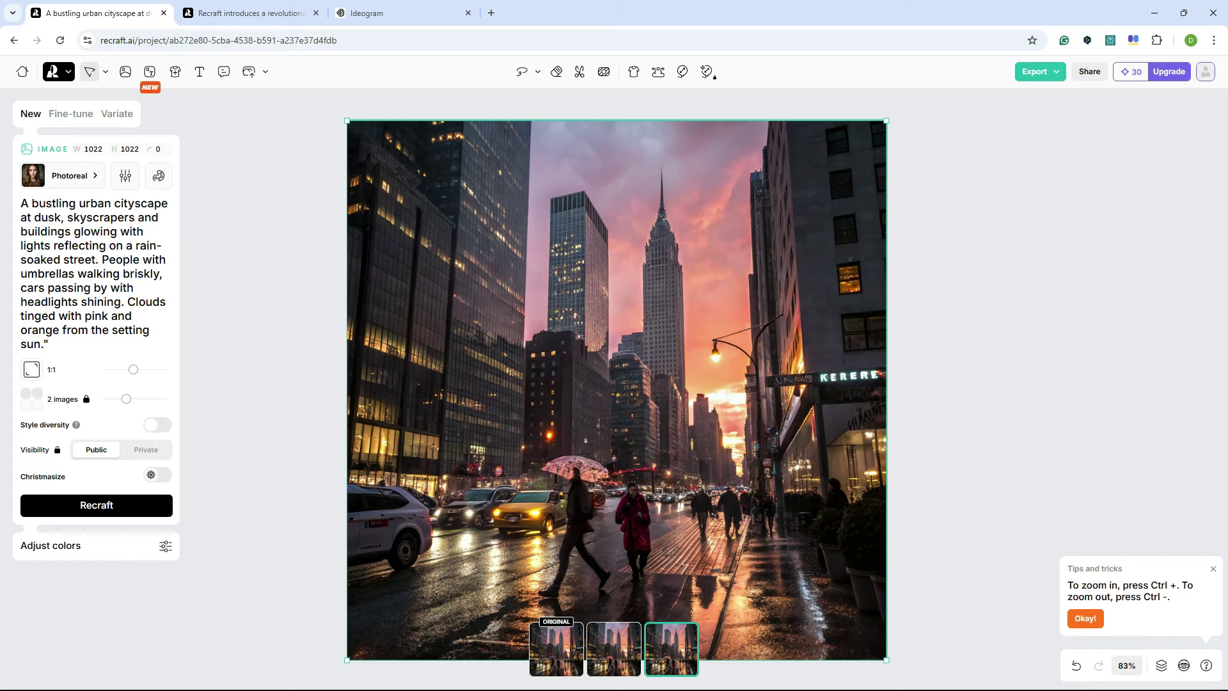
pyautogui.click(1034, 71)
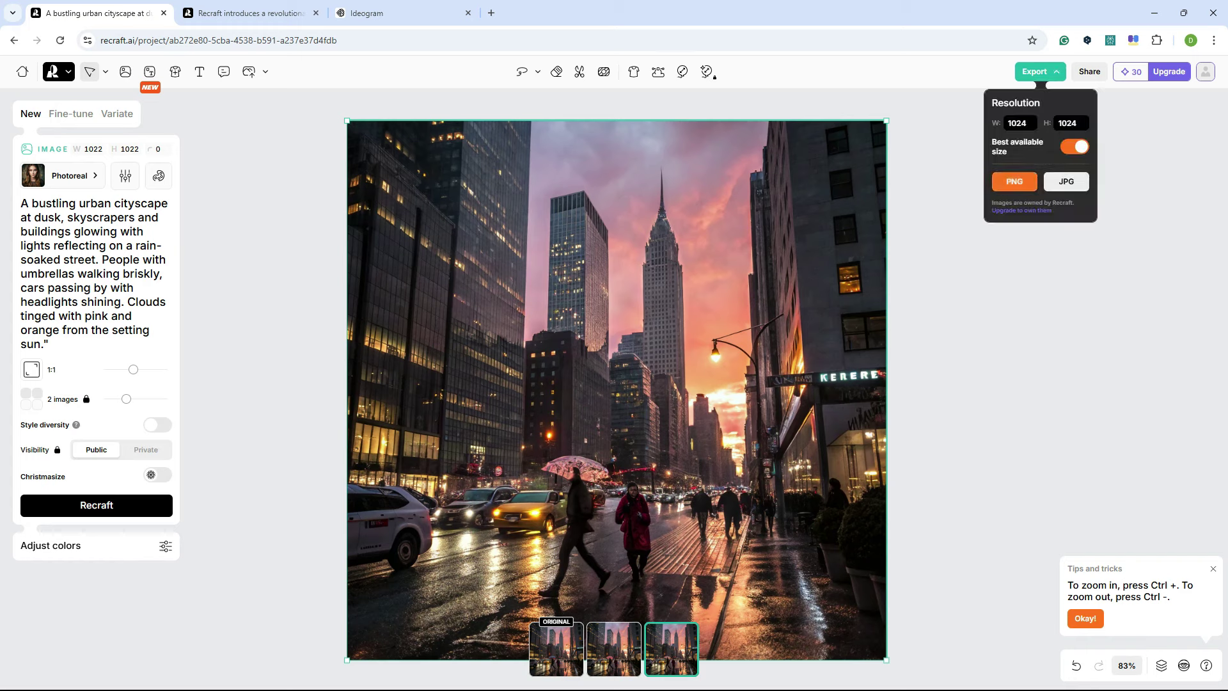
pyautogui.click(1066, 181)
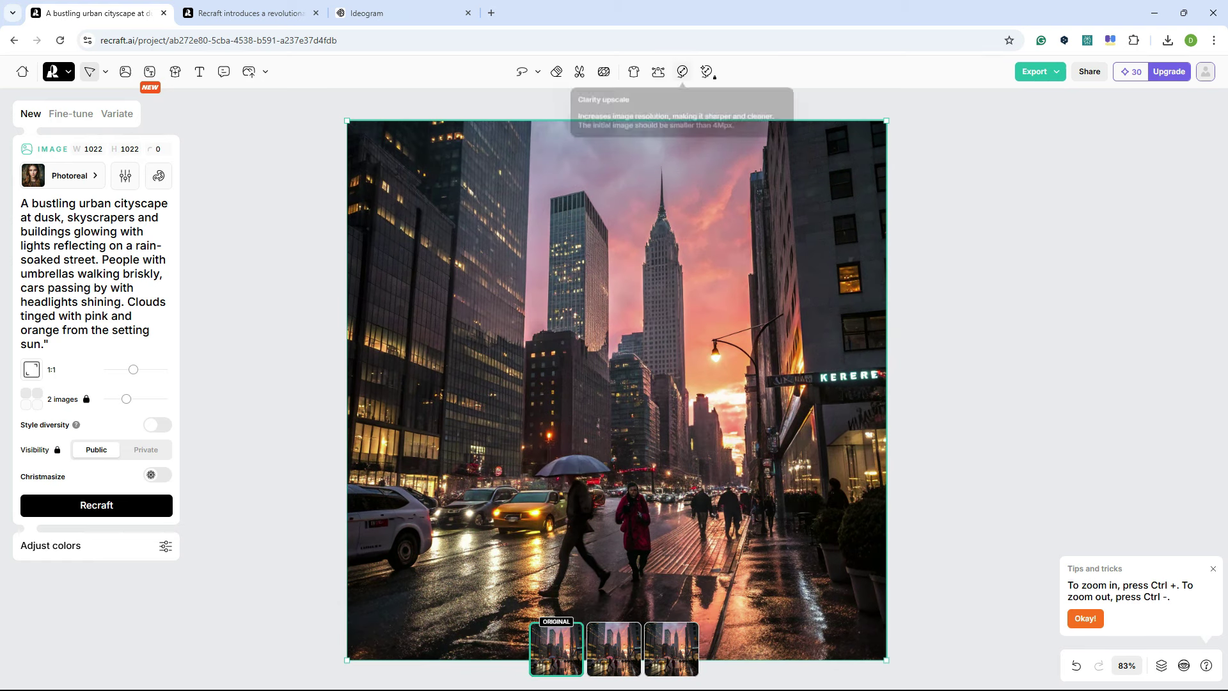
# Apply Clarity upscale to the original cityscape image and export it as PNG at 4096 × 4096.
pyautogui.click(682, 71)
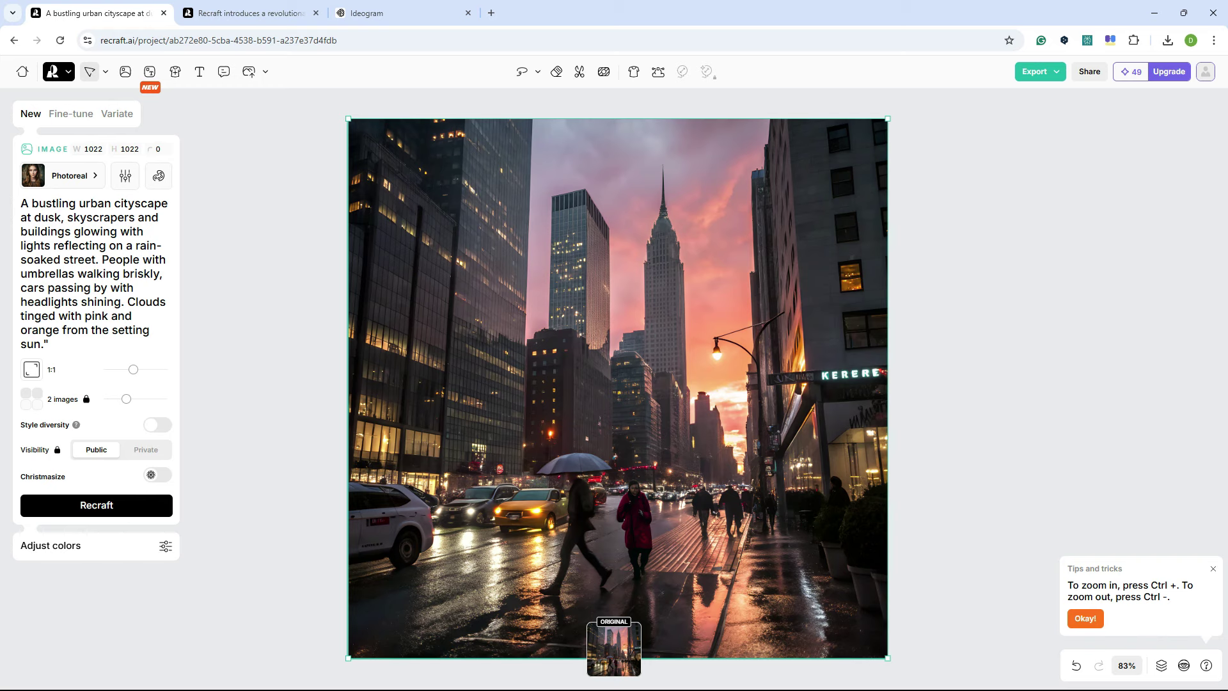
pyautogui.click(1040, 71)
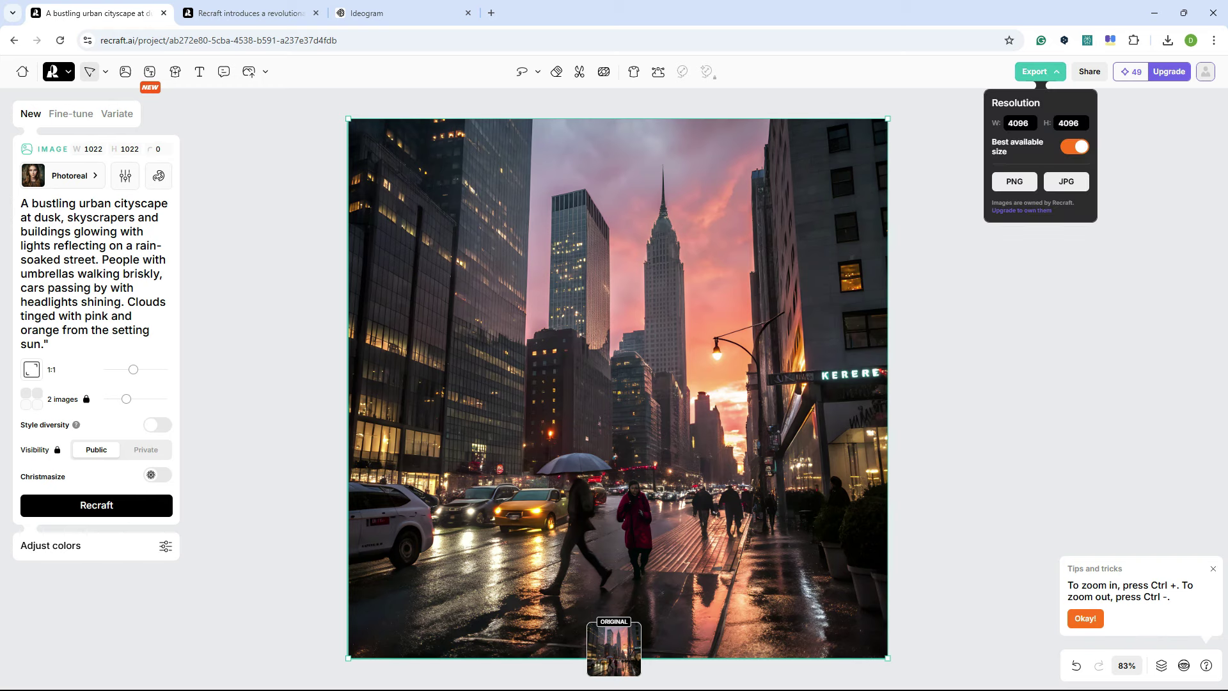
pyautogui.click(1014, 181)
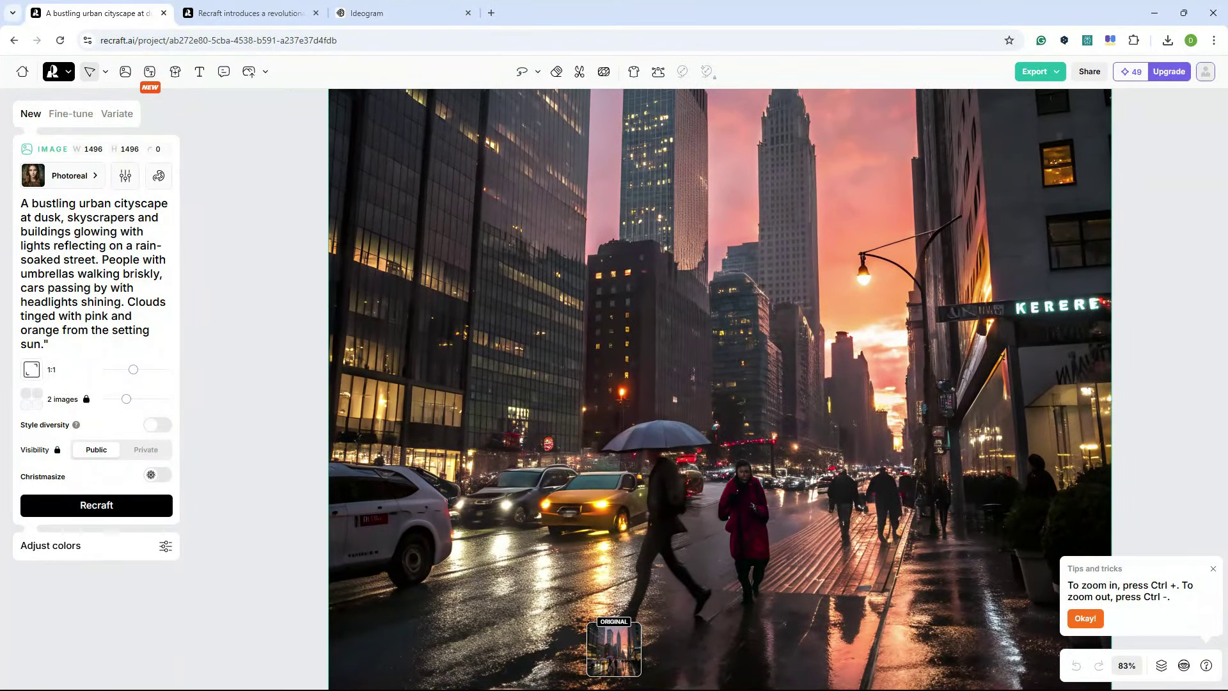
# Scale the cityscape image down on the canvas to about 1015 × 1015.
pyautogui.hotkey('ctrl', 'z')
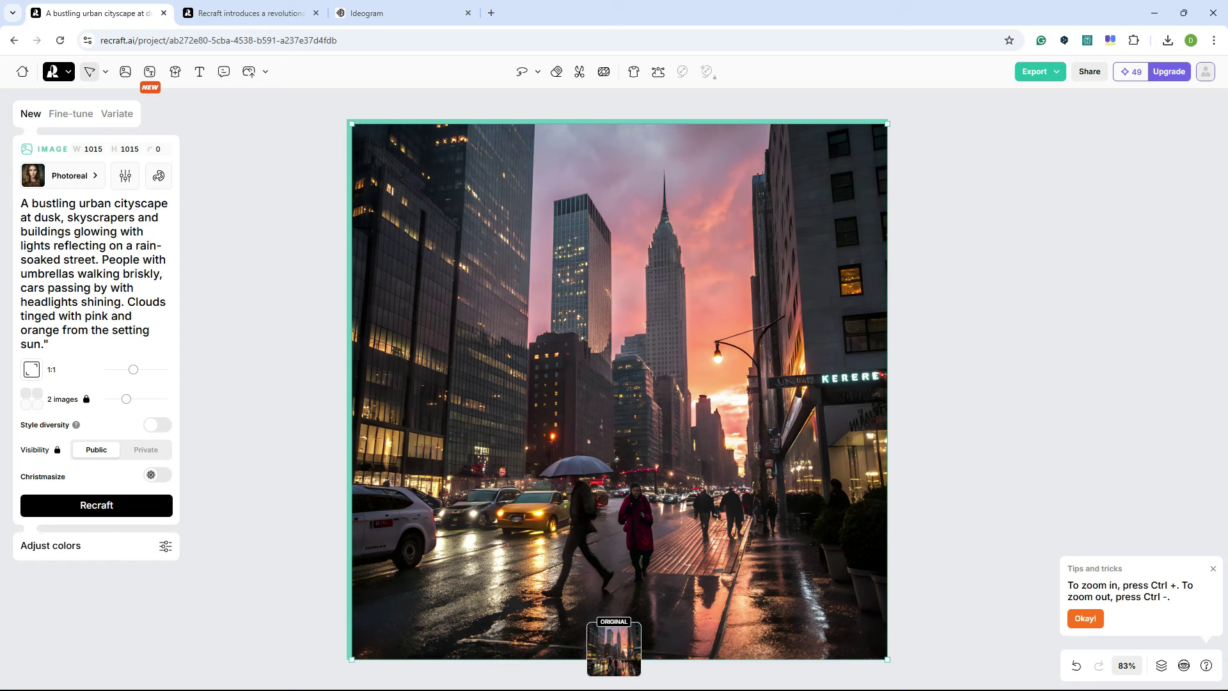
# Open the exported 4096 × 4096 cityscape JPG in the photo viewer and examine it whole, then closer at the towers and street.
pyautogui.press('super')
pyautogui.press('super')
pyautogui.press('super')
pyautogui.click(540, 500)
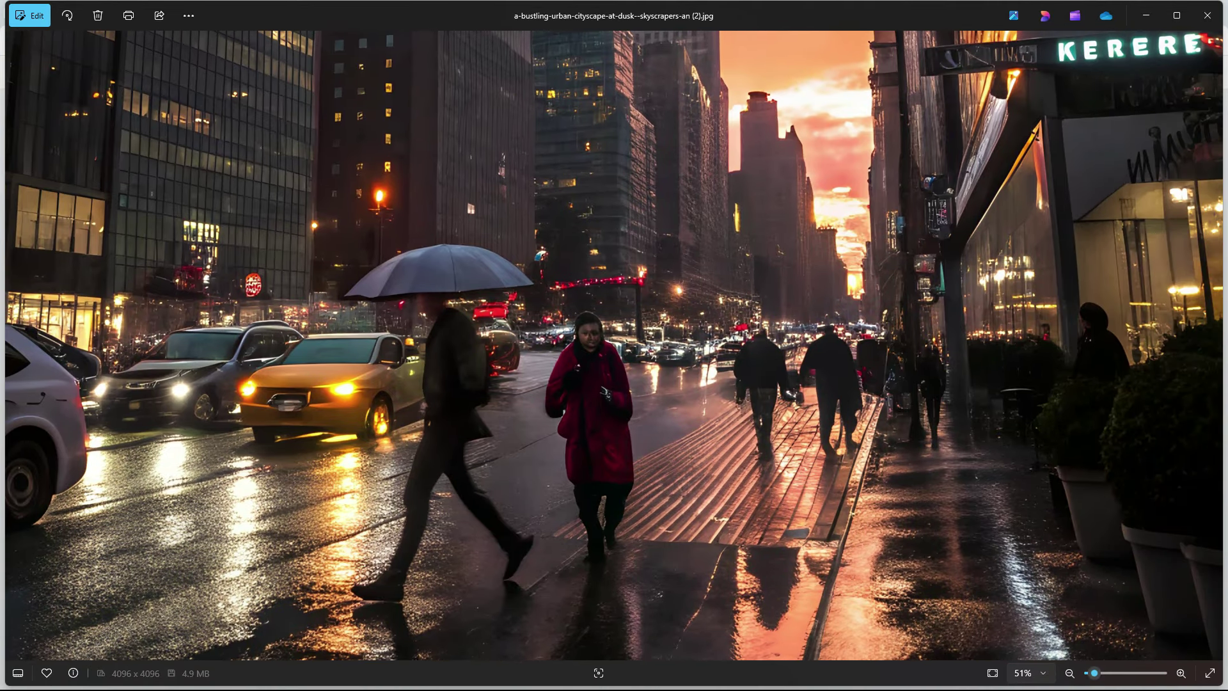
pyautogui.hotkey('ctrl', '0')
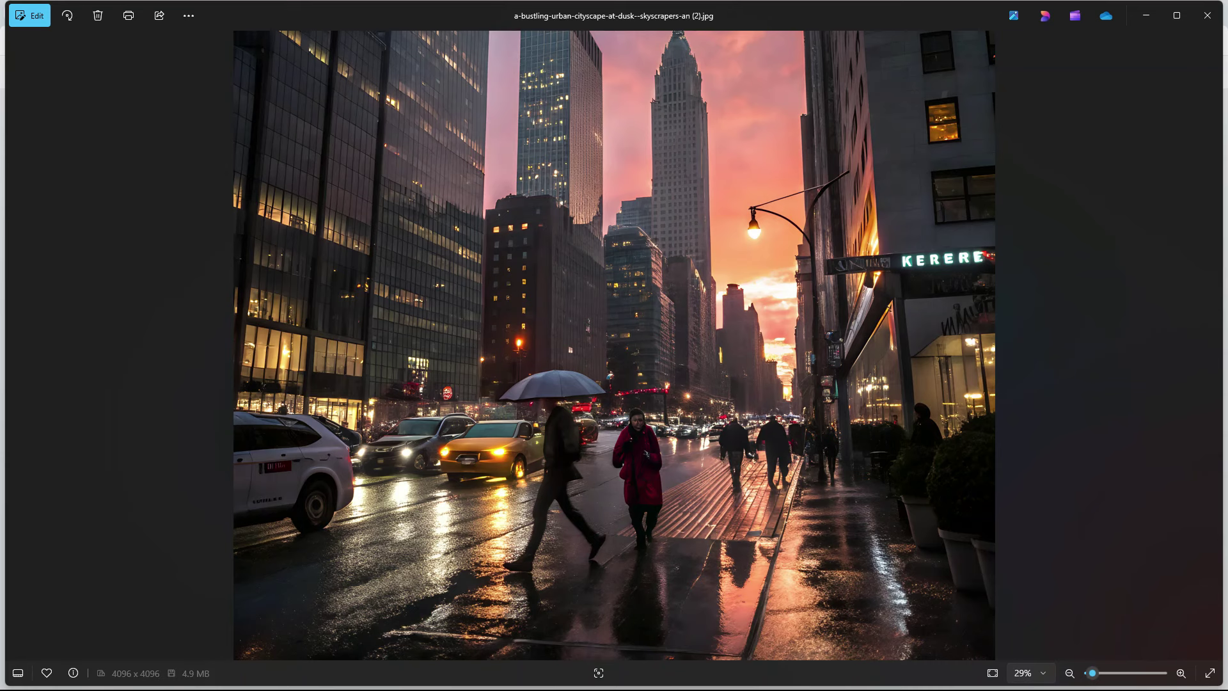
pyautogui.hotkey('ctrl', '+')
pyautogui.press('Up')
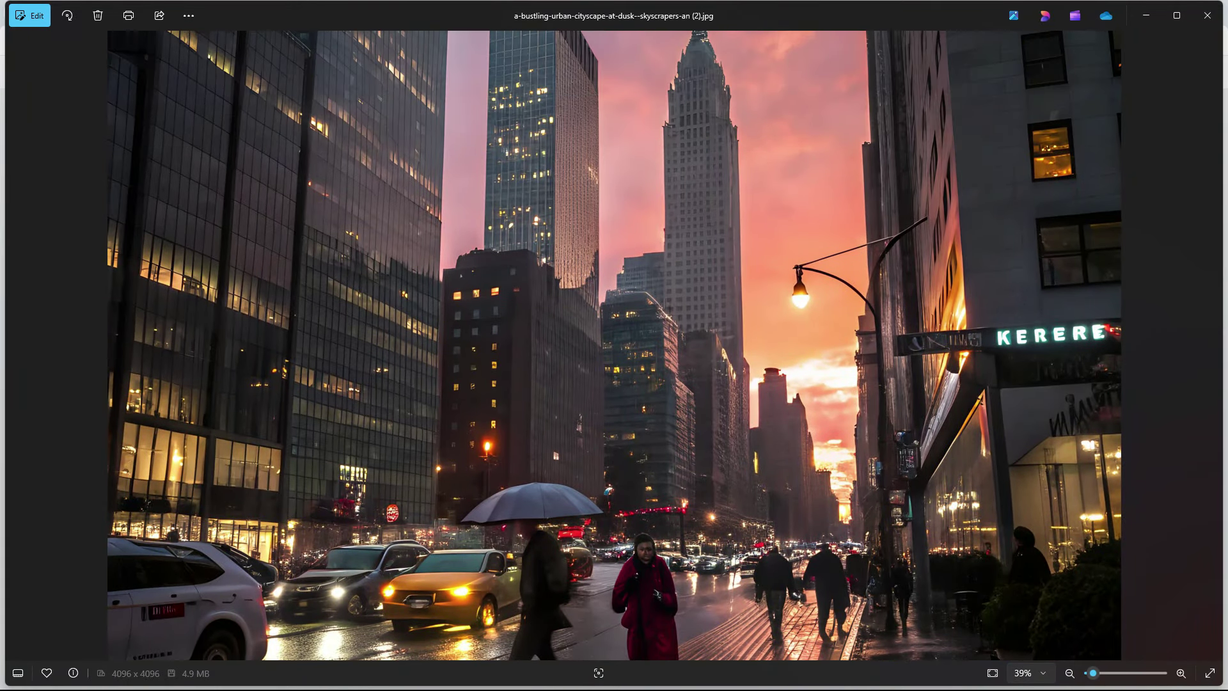
pyautogui.hotkey('ctrl', '-')
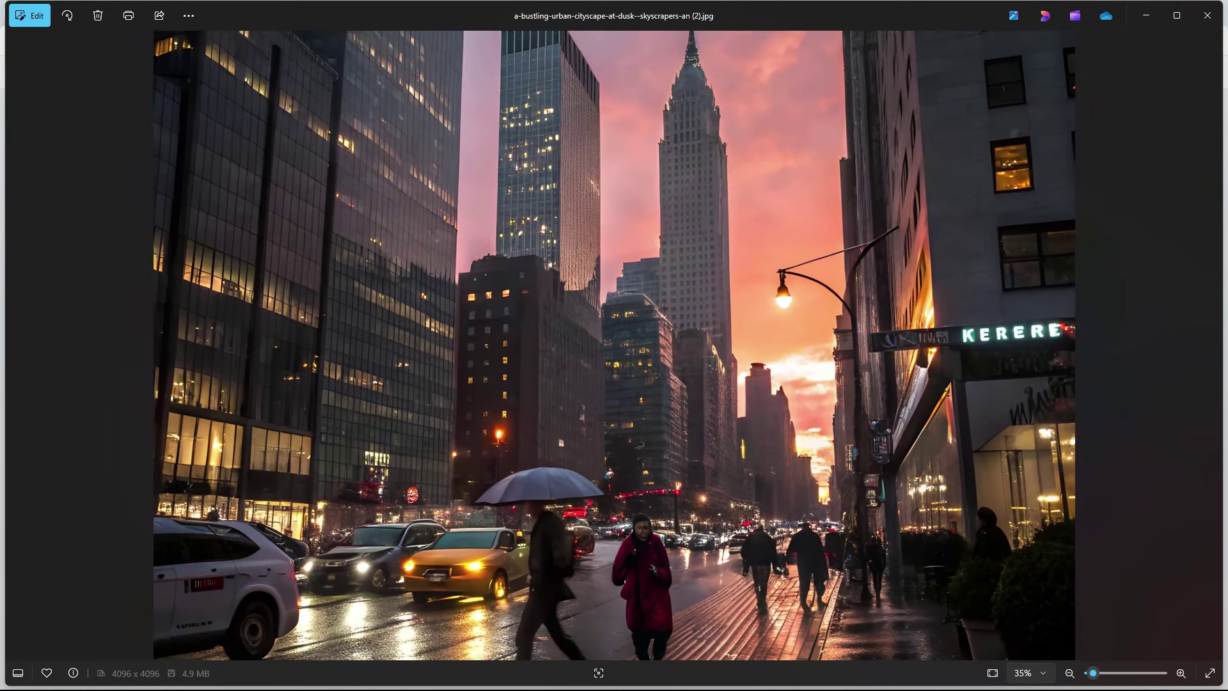
pyautogui.press('Down')
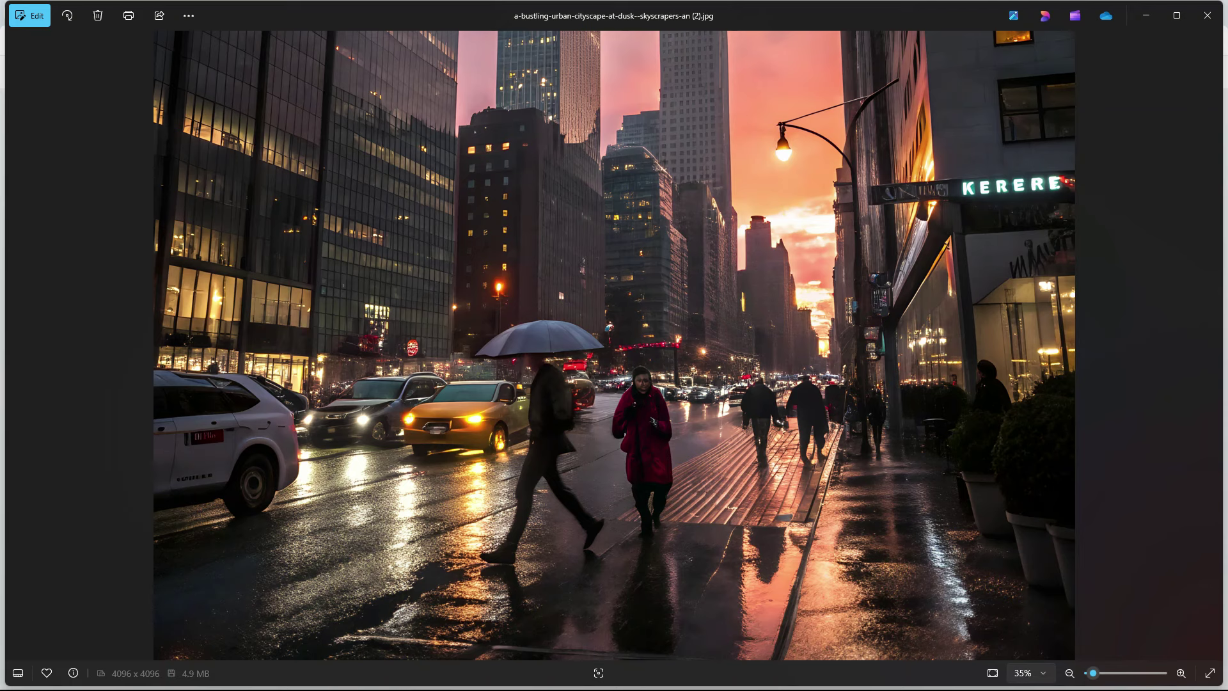
# Examine the pedestrians, cars and storefront of the exported cityscape at 51% zoom, then return to the full view.
pyautogui.hotkey('ctrl', '0')
pyautogui.hotkey('ctrl', '+')
pyautogui.hotkey('ctrl', '+')
pyautogui.hotkey('ctrl', '+')
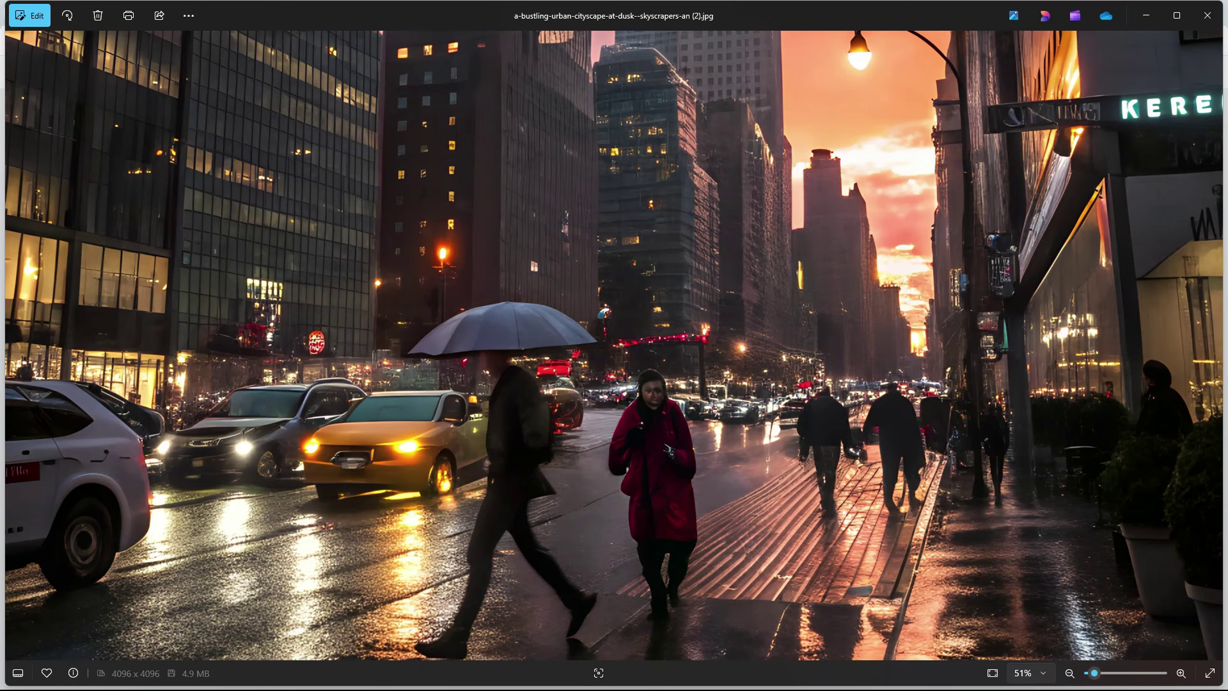
pyautogui.scroll(-1, 614, 345)
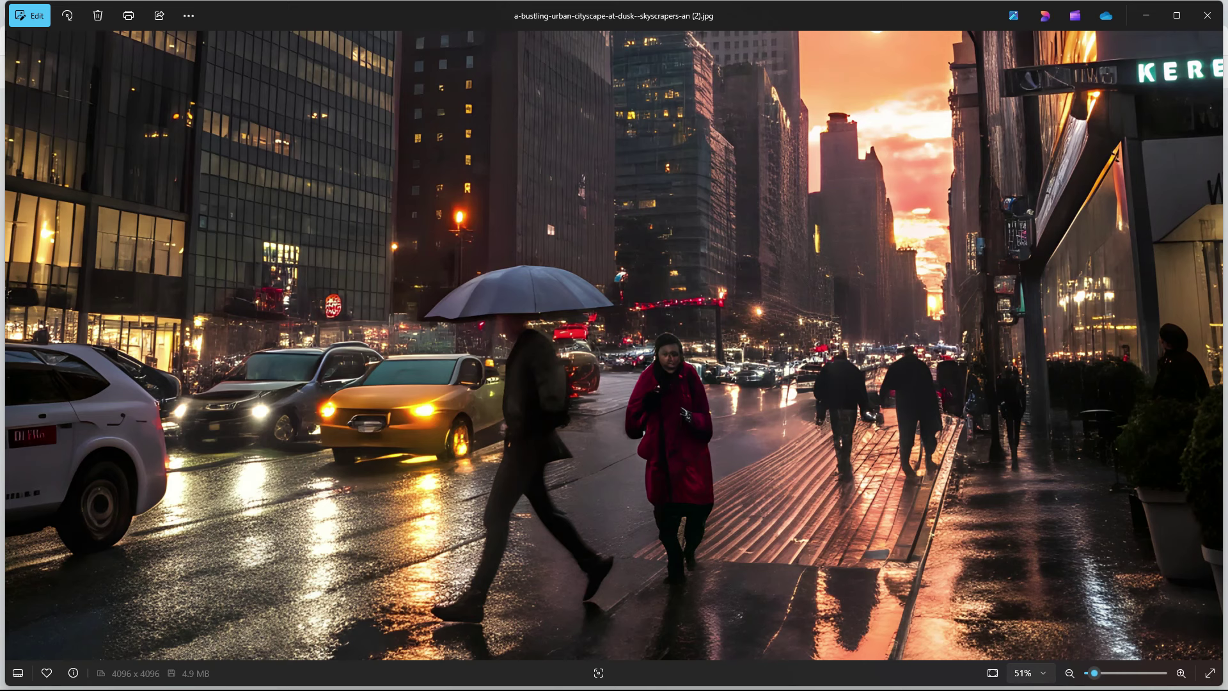
pyautogui.press('Right')
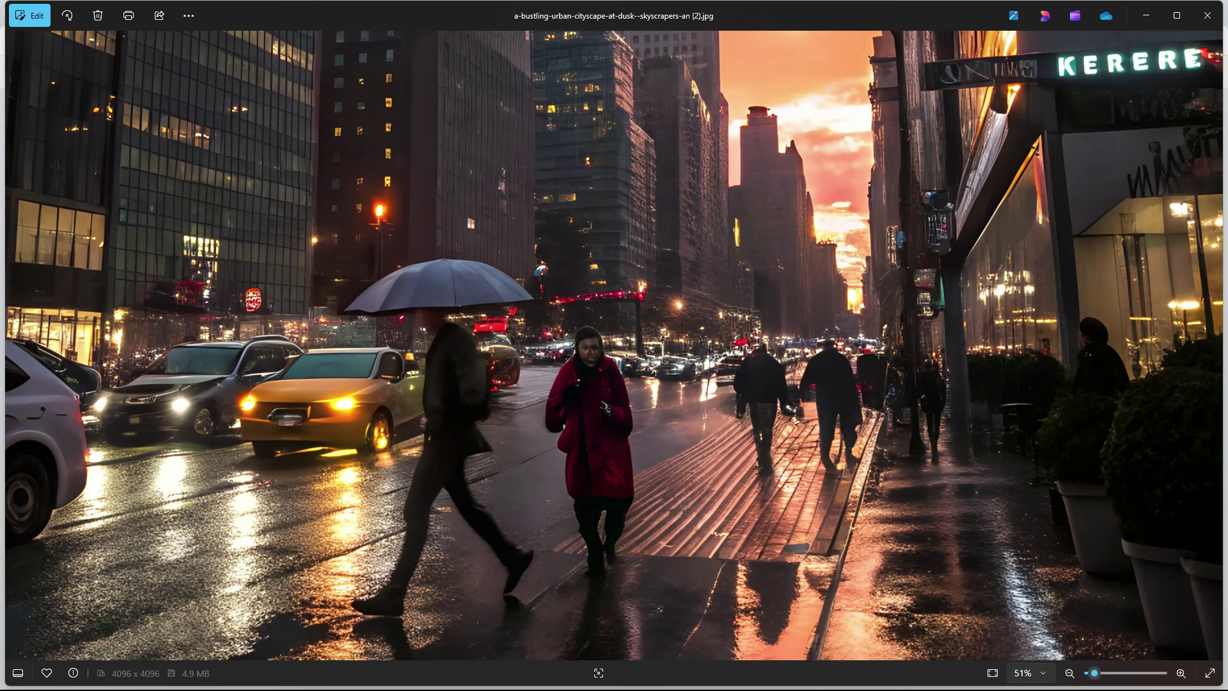
pyautogui.hotkey('ctrl', '0')
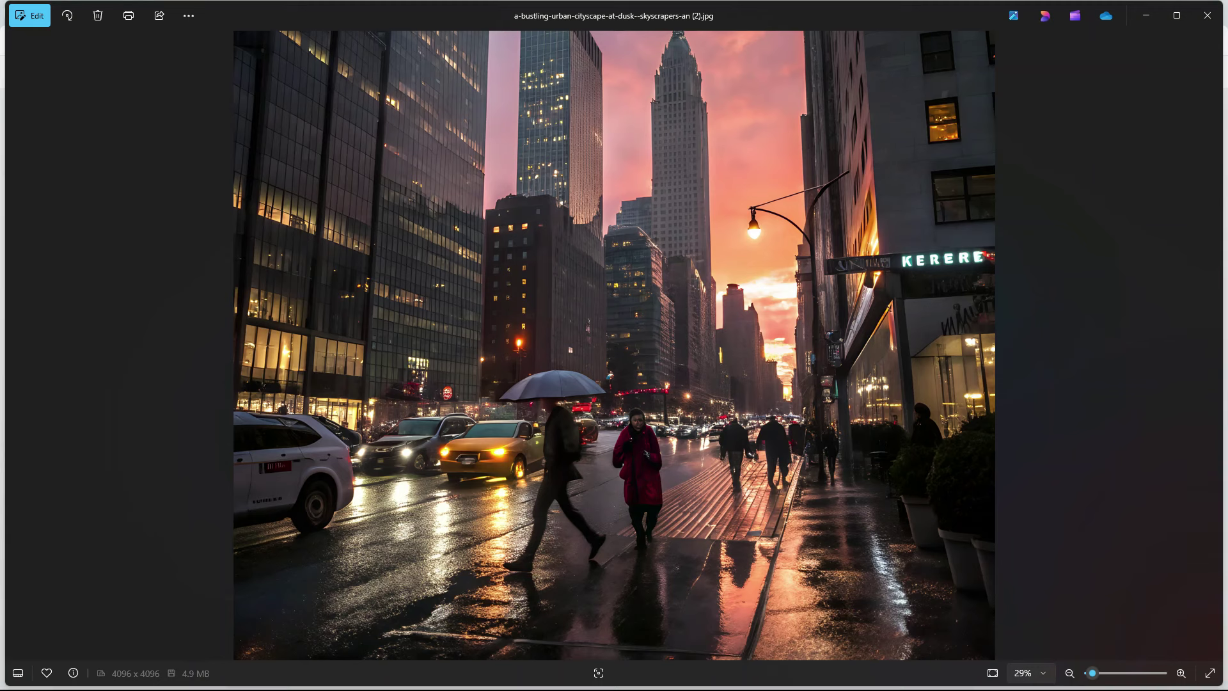
# Switch back to the Recraft project, select the cityscape image and review its New, Fine-tune and Variate options.
pyautogui.press('super')
pyautogui.press('Escape')
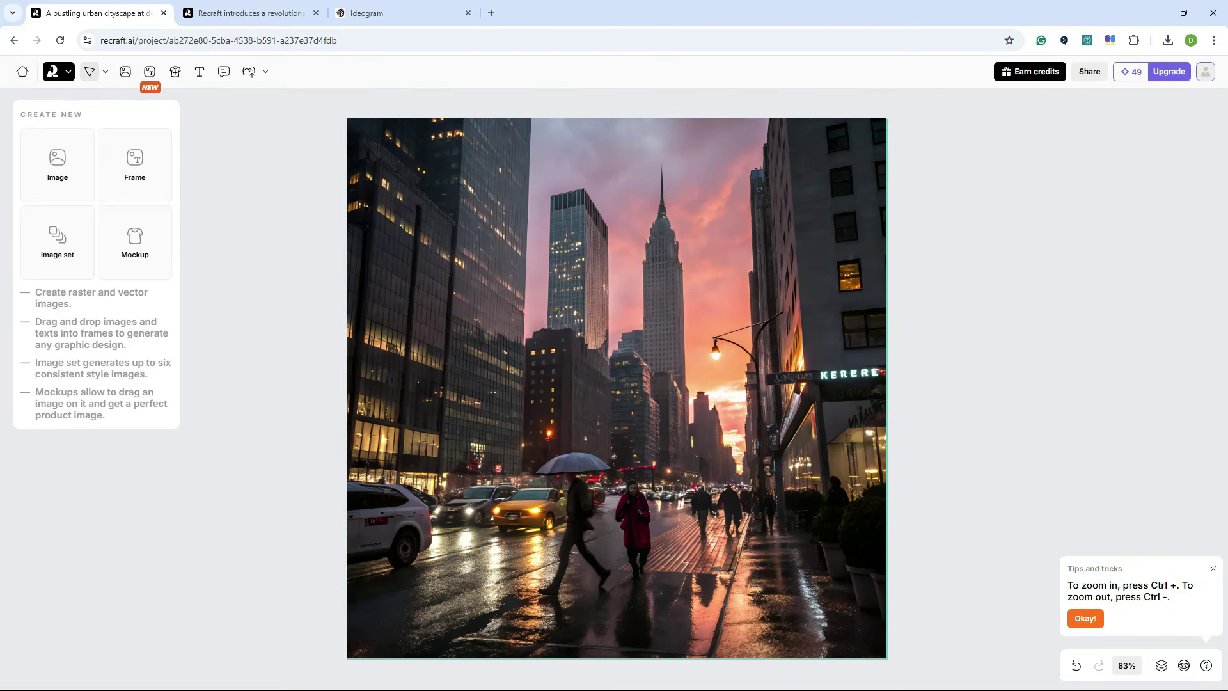
pyautogui.click(616, 389)
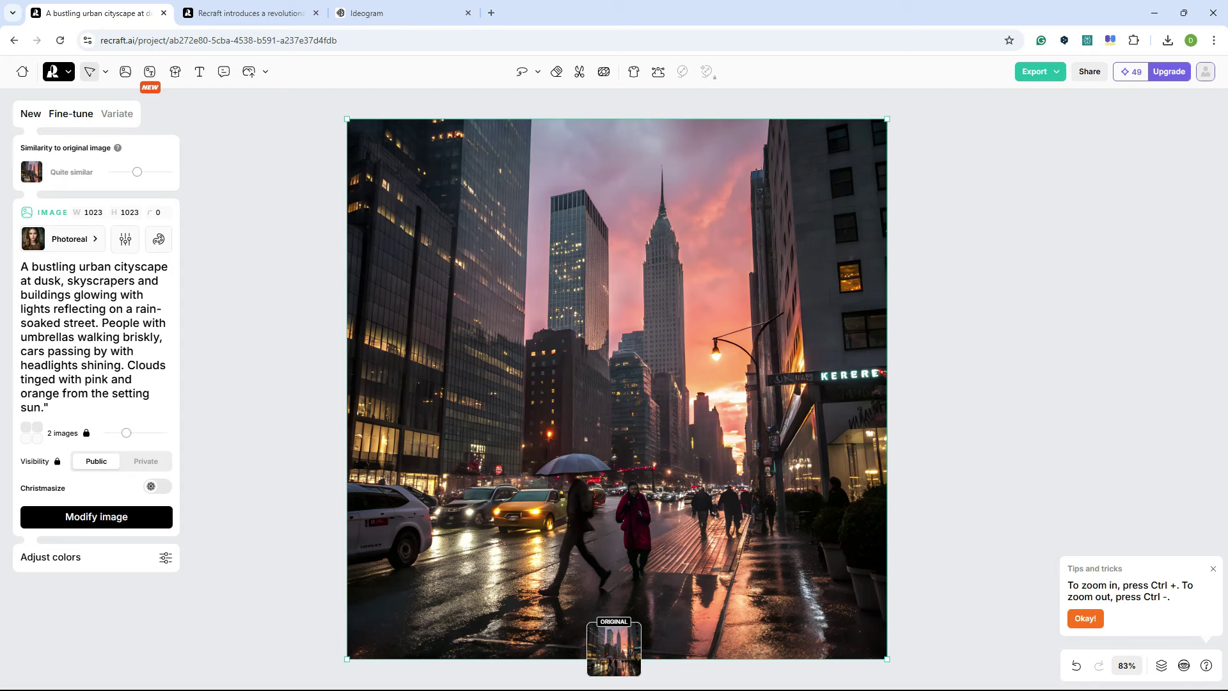
pyautogui.click(30, 113)
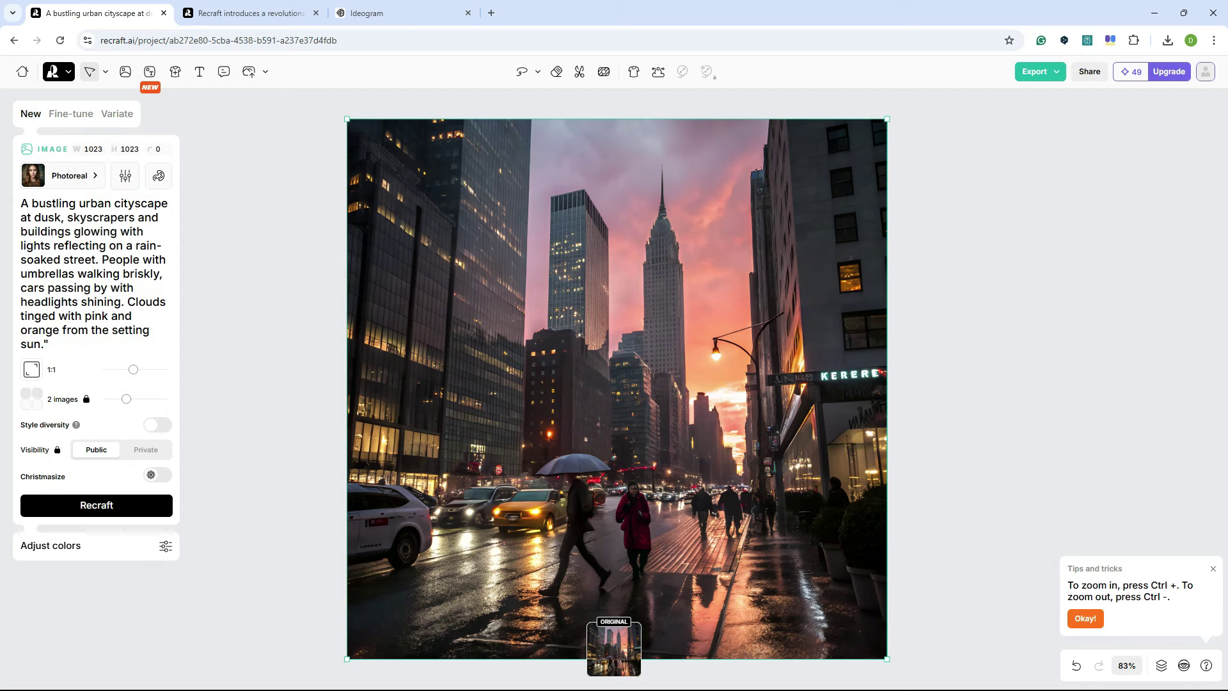
pyautogui.click(71, 113)
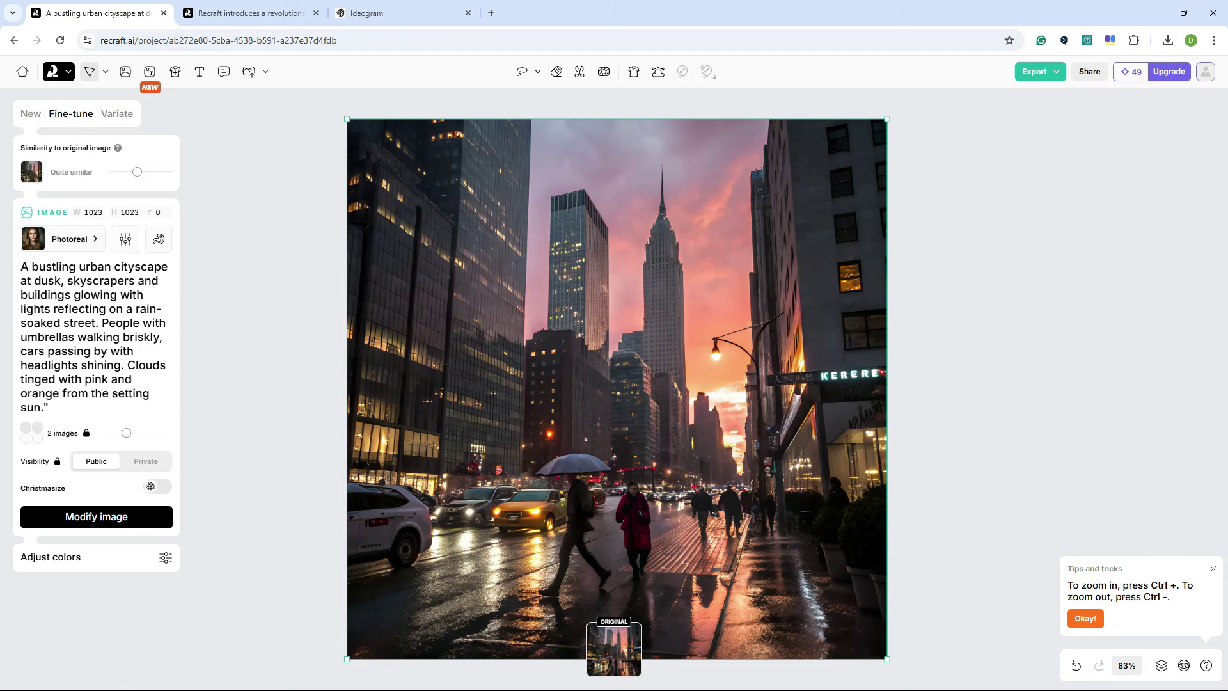
pyautogui.click(116, 113)
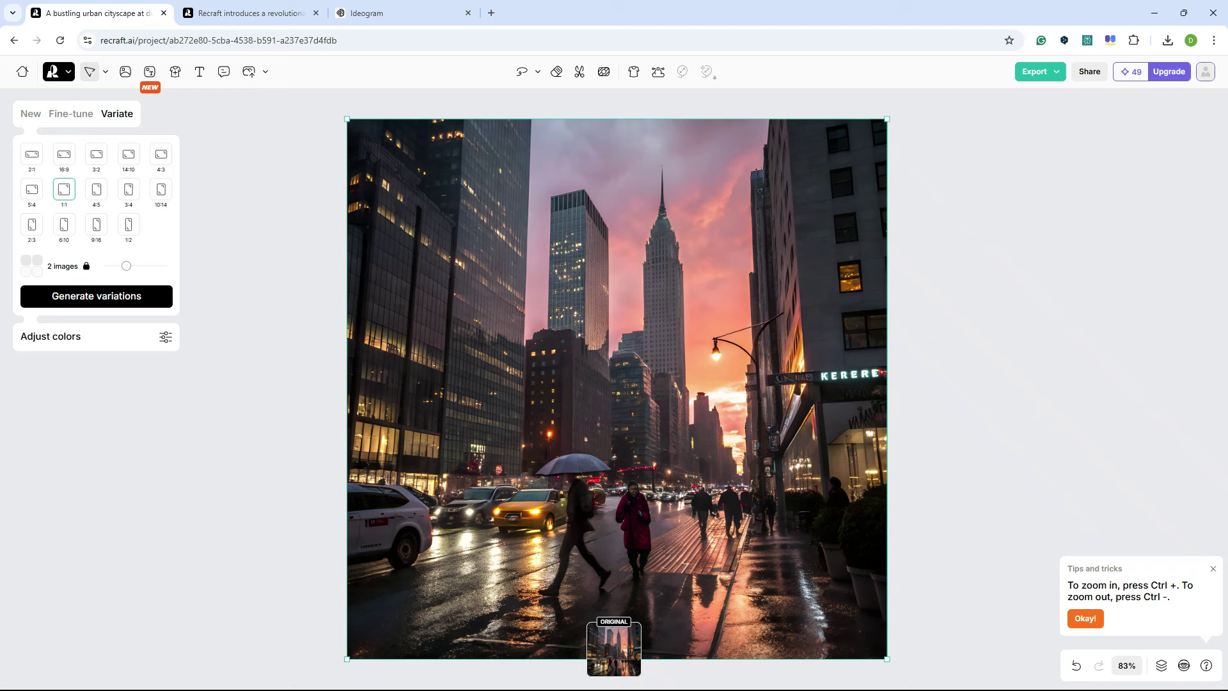
pyautogui.click(70, 113)
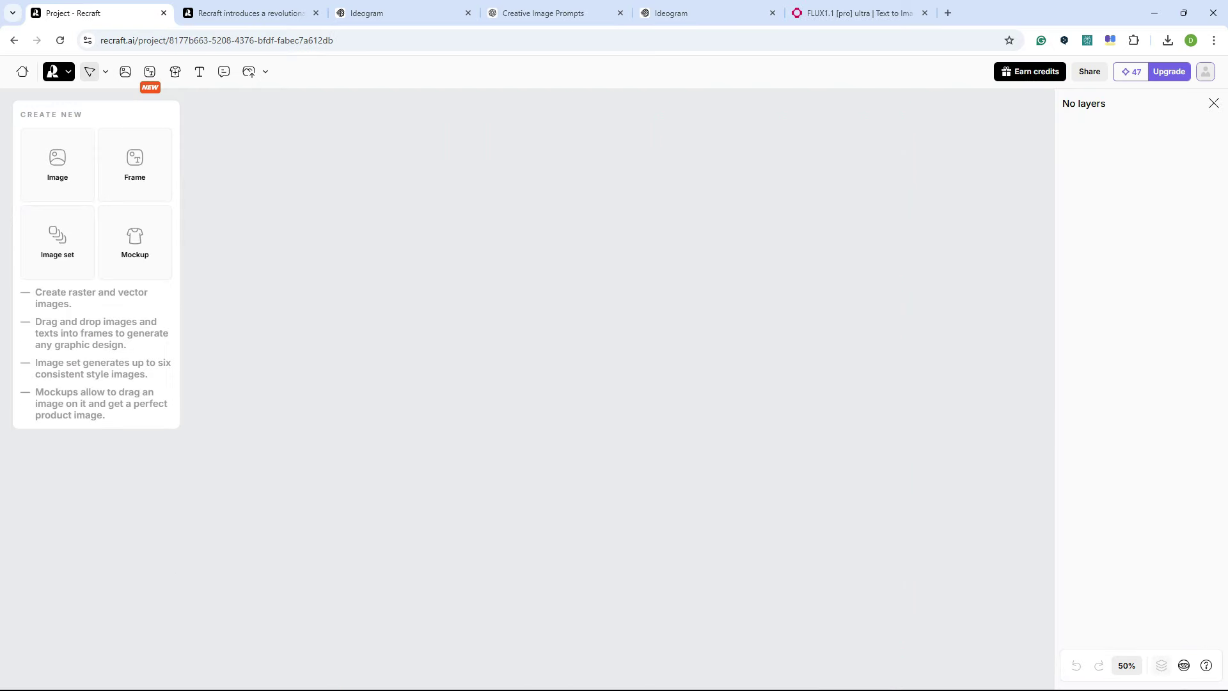
# Add a new image to the empty project and apply the Recraft V3 Photorealism style.
pyautogui.click(57, 164)
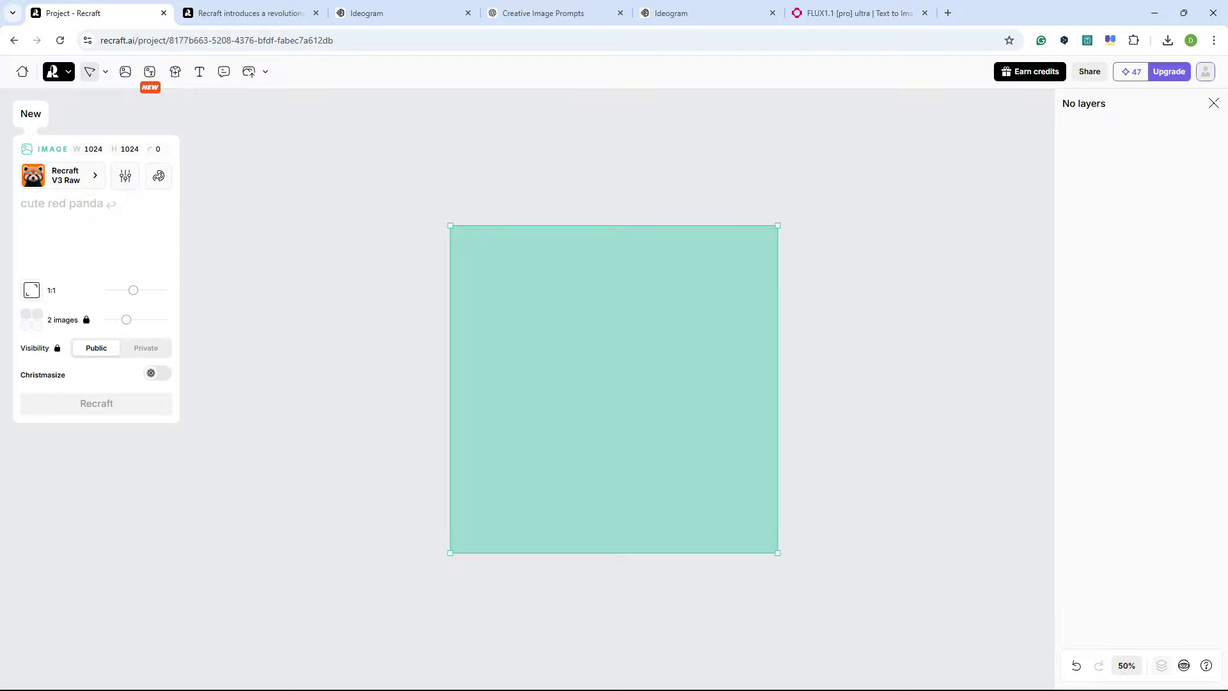
pyautogui.click(33, 174)
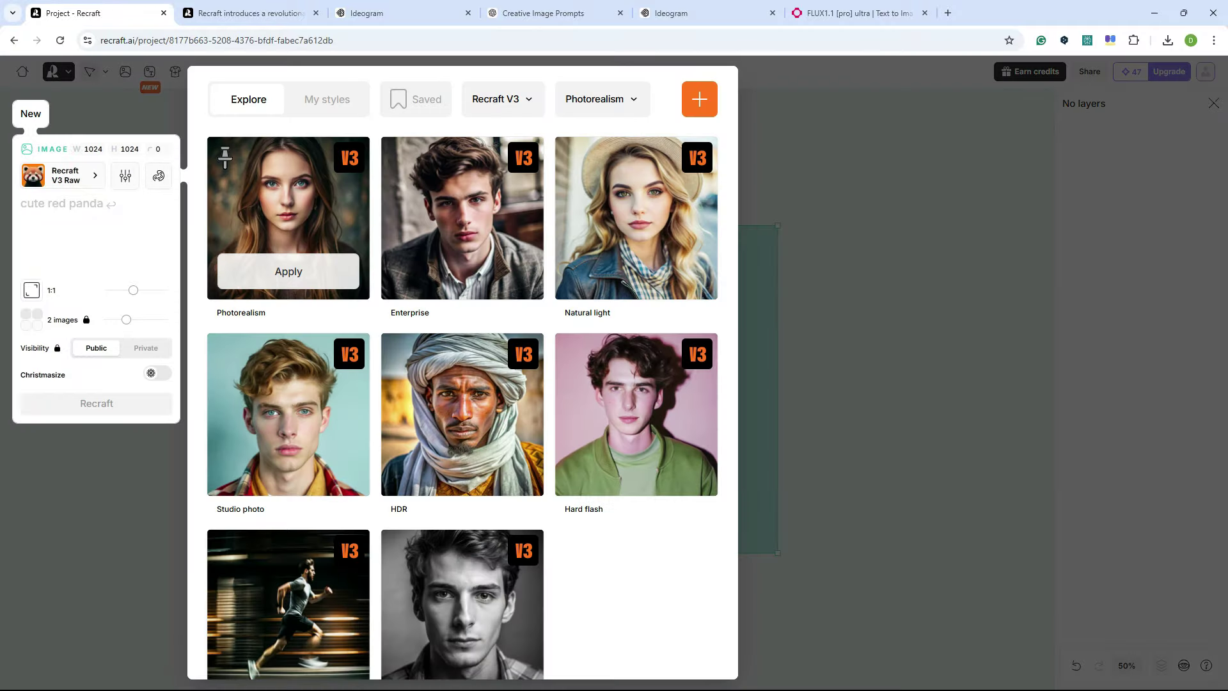
pyautogui.click(288, 272)
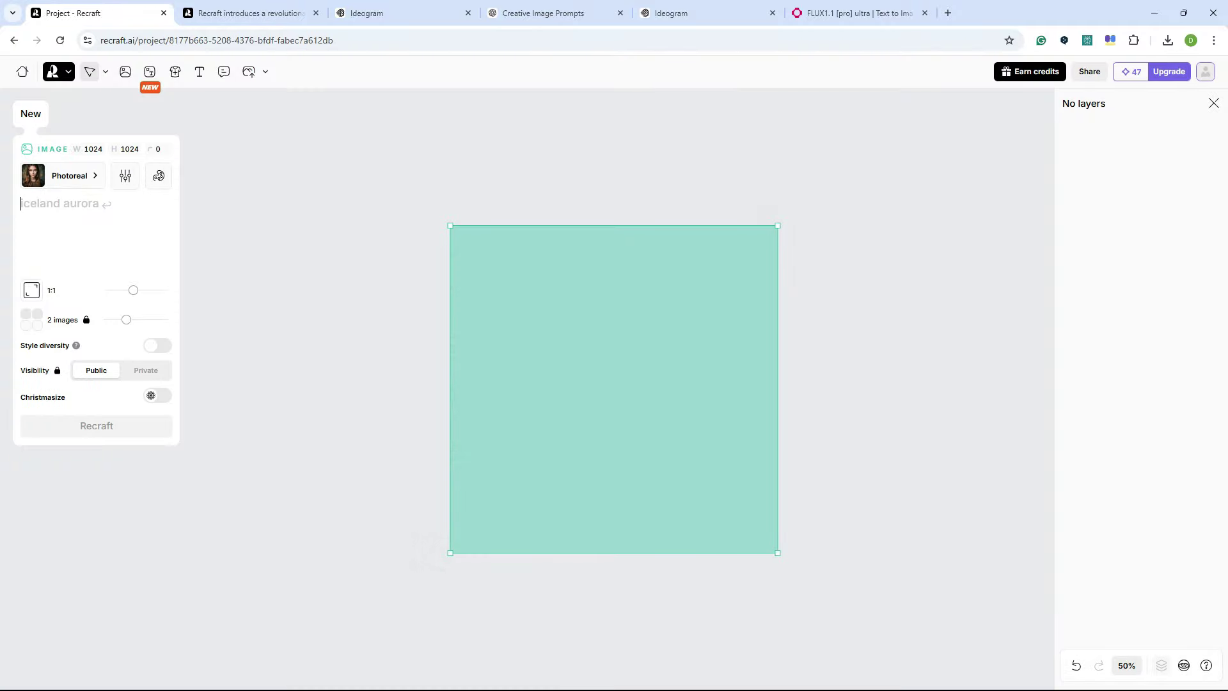
# Generate images from the prompt "A farmer's hands holding rich soil with seedlings sprouting, symbolizing growth and sustainability." and show the second variation.
pyautogui.rightClick(34, 211)
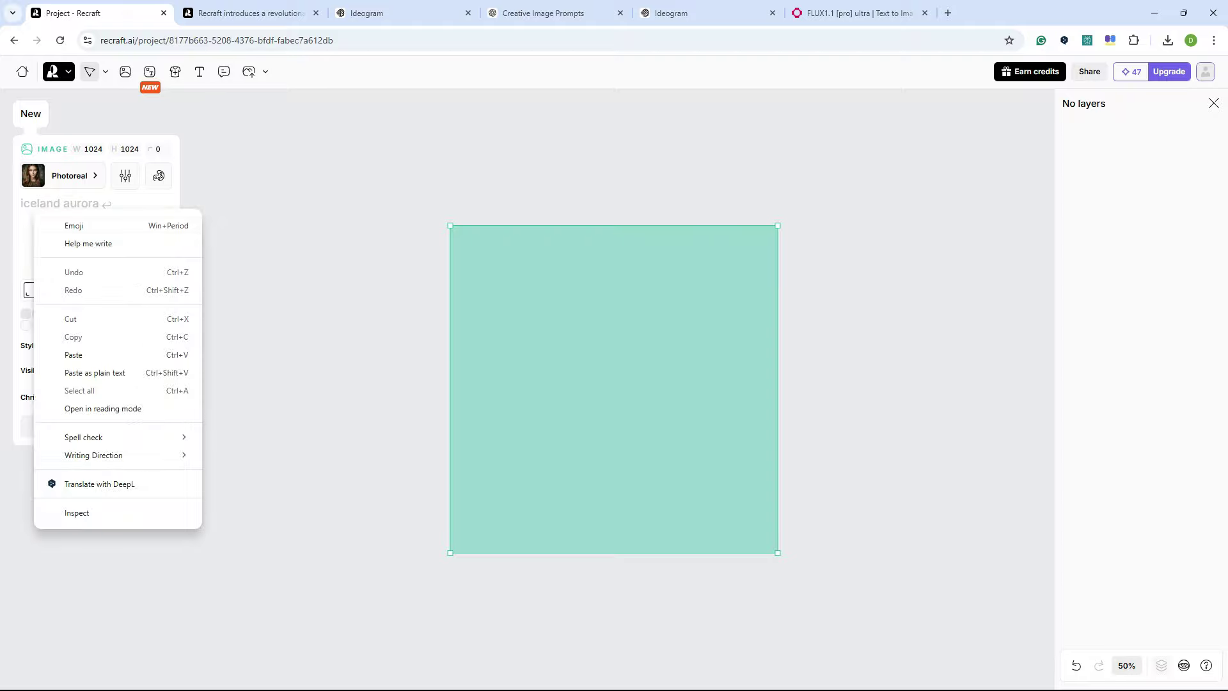
pyautogui.click(74, 355)
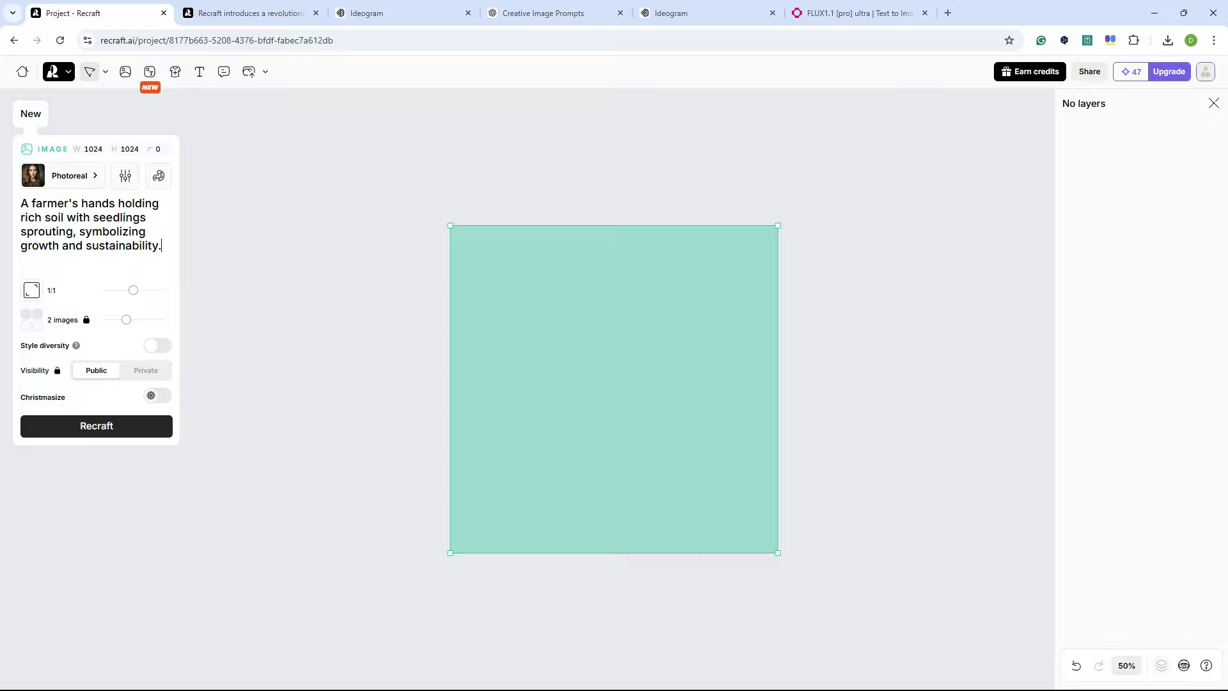
pyautogui.press('Return')
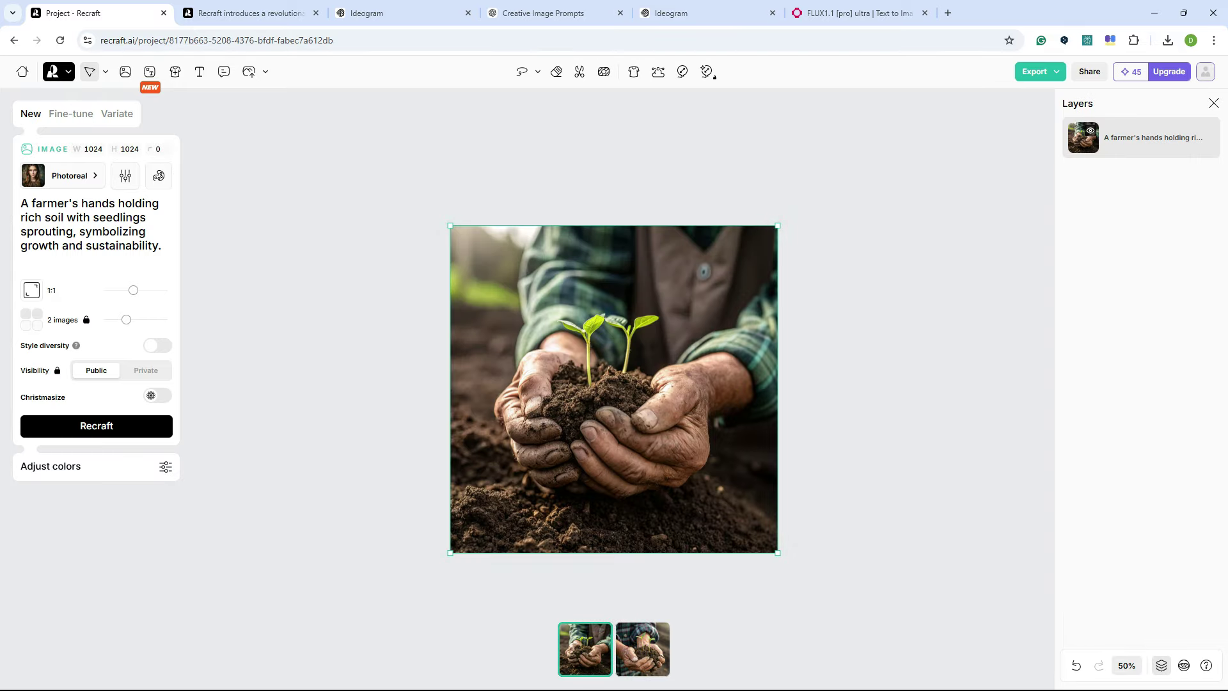
pyautogui.click(642, 649)
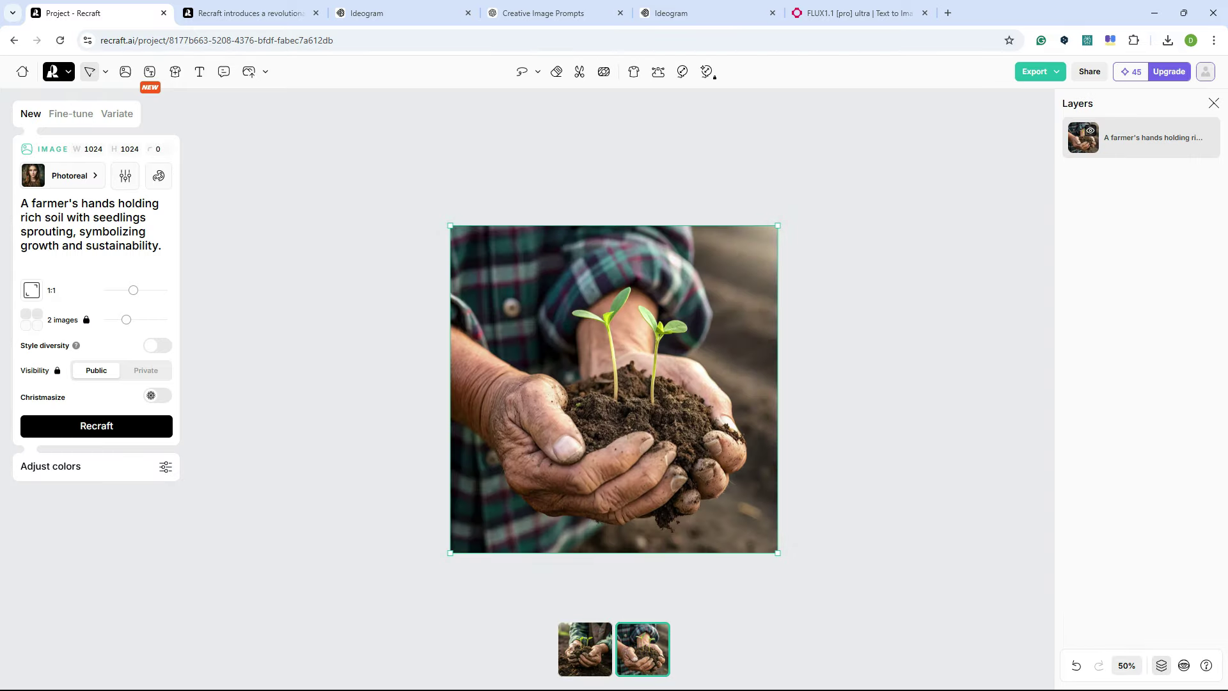